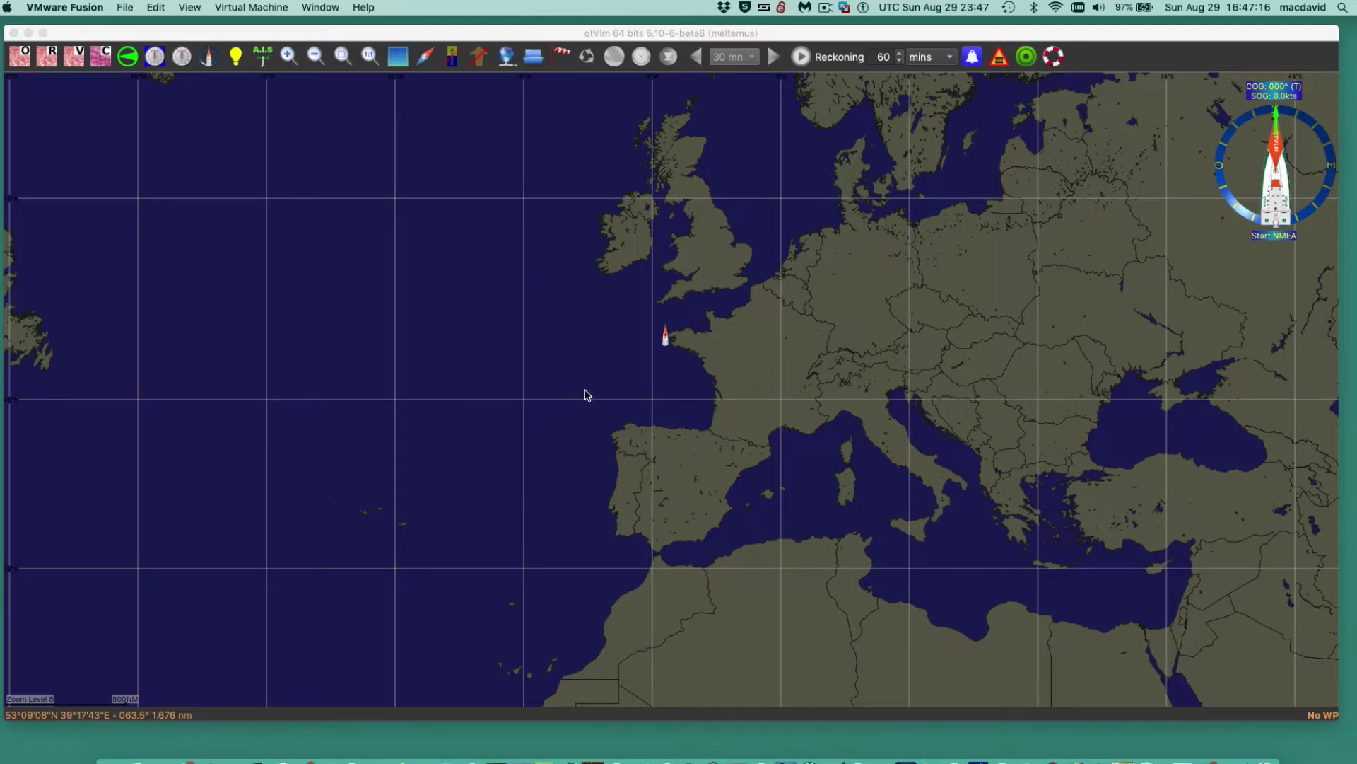
Zoom out and drag the chart until North America, the North Atlantic, Europe and Africa all show.
{"action": "scroll", "coordinate": [594, 395], "scroll_direction": "down", "scroll_amount": 1}
{"action": "scroll", "coordinate": [594, 395], "scroll_direction": "down", "scroll_amount": 1}
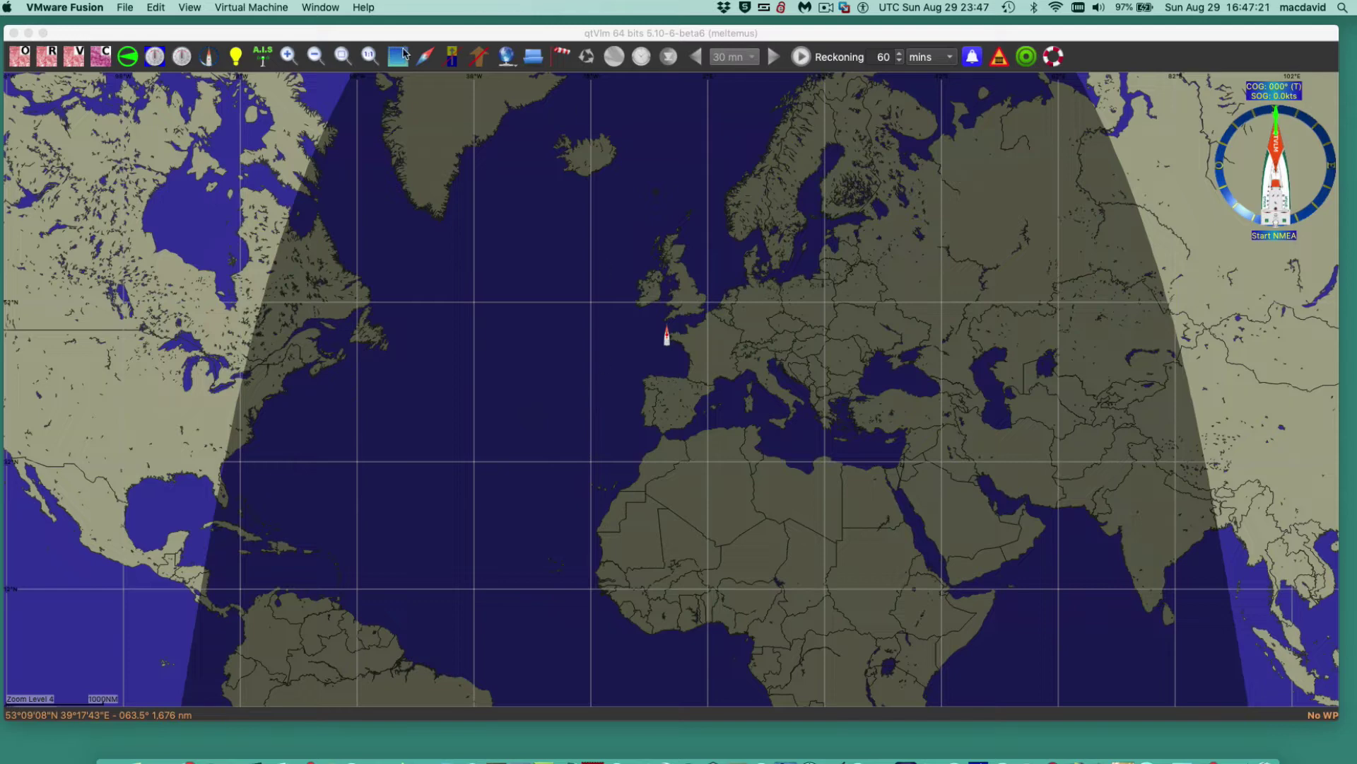
{"action": "left_click", "coordinate": [367, 58]}
{"action": "left_click", "coordinate": [367, 58]}
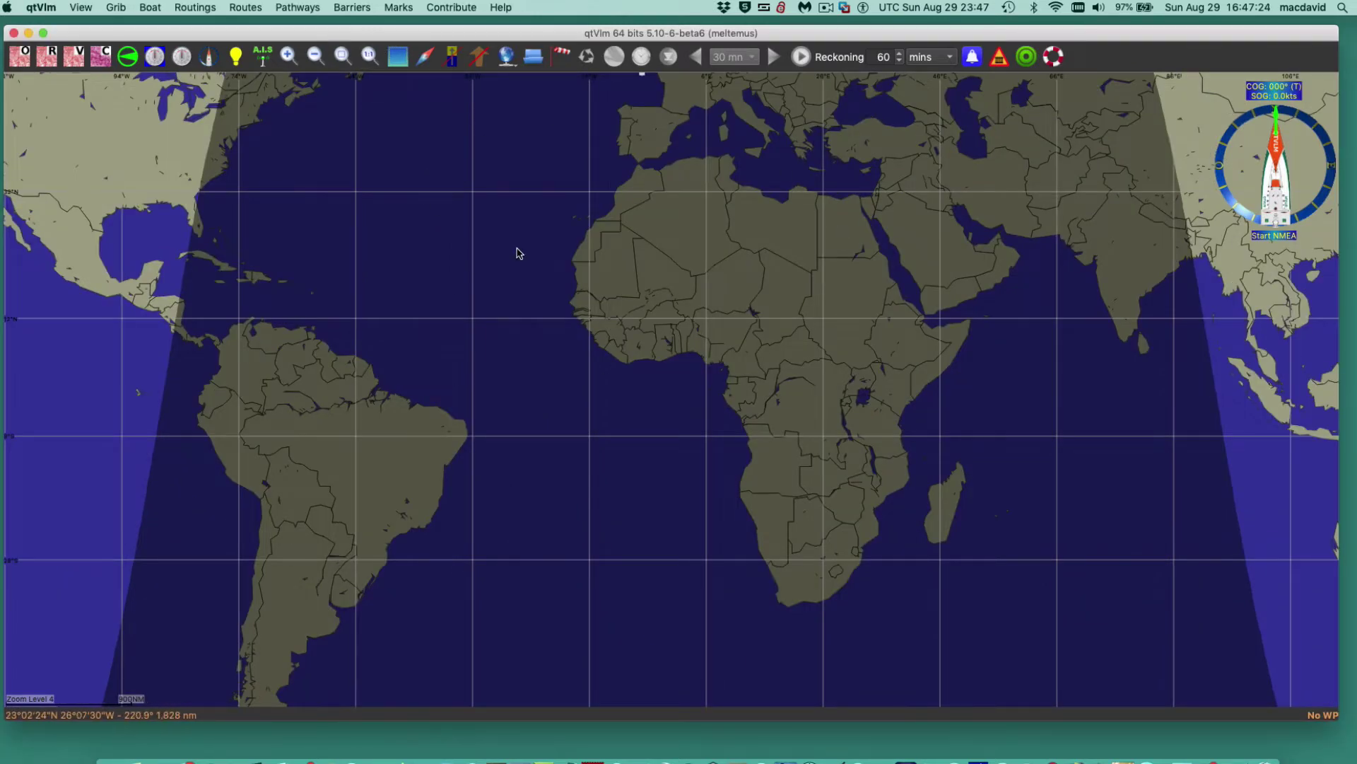
{"action": "mouse_move", "coordinate": [529, 259]}
{"action": "left_mouse_down"}
{"action": "mouse_move", "coordinate": [618, 295]}
{"action": "mouse_move", "coordinate": [803, 318]}
{"action": "left_mouse_up"}
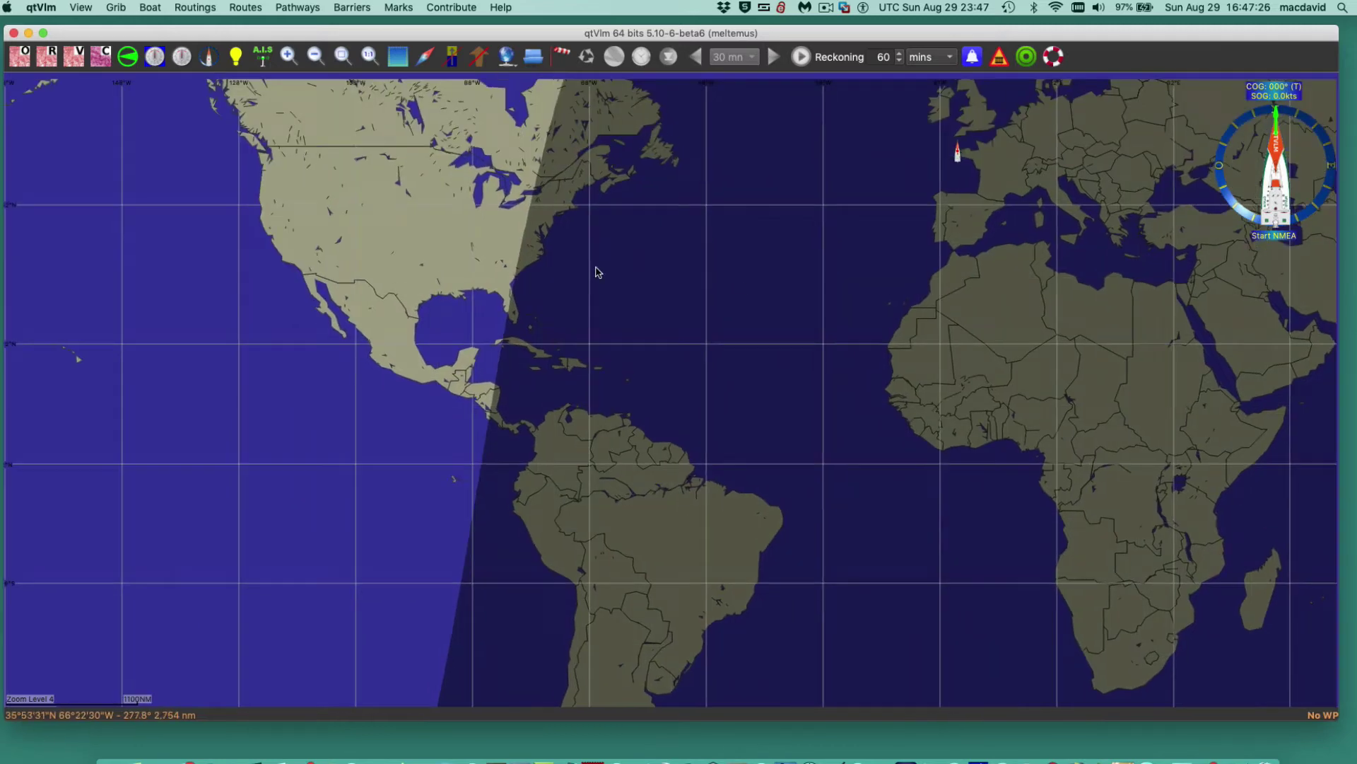
{"action": "left_click_drag", "start_coordinate": [735, 124], "coordinate": [735, 223]}
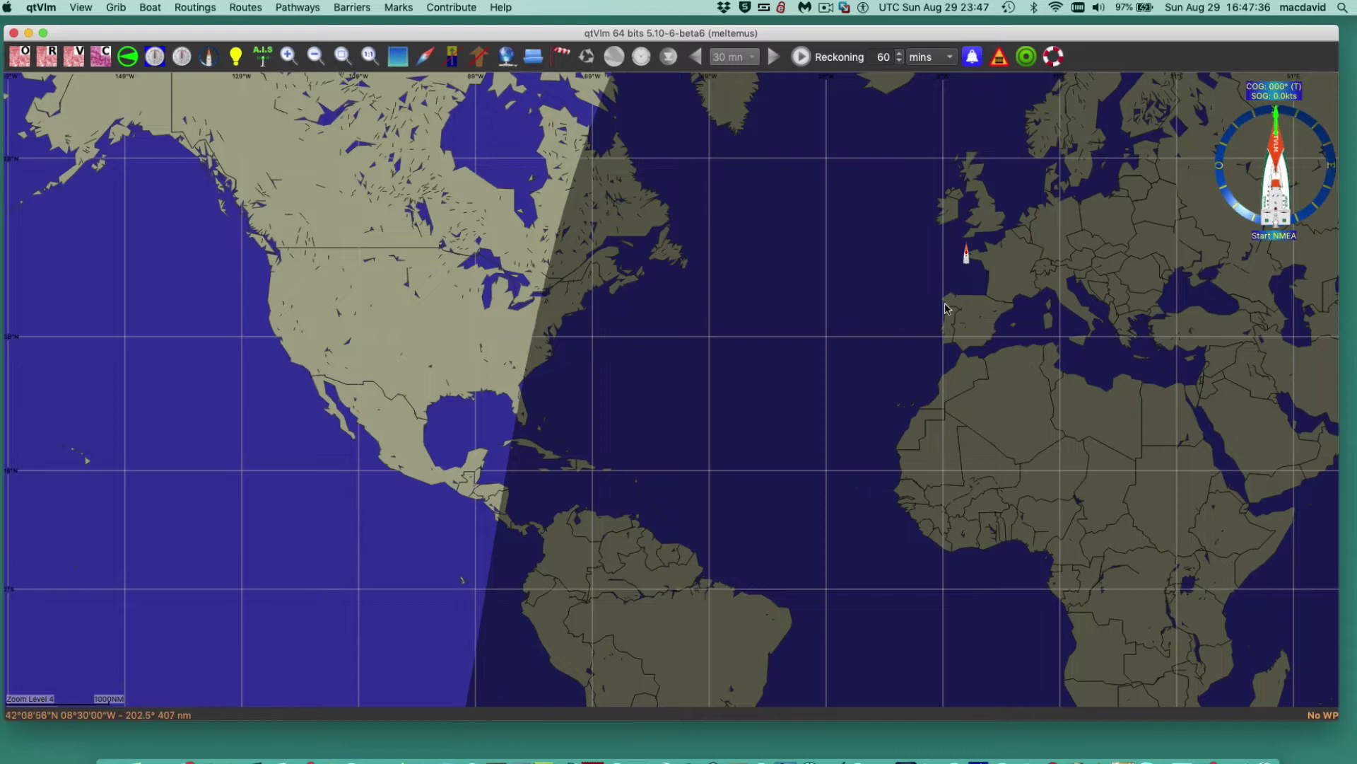
{"action": "scroll", "coordinate": [921, 373], "scroll_direction": "up", "scroll_amount": 3}
{"action": "scroll", "coordinate": [921, 373], "scroll_direction": "left", "scroll_amount": 3}
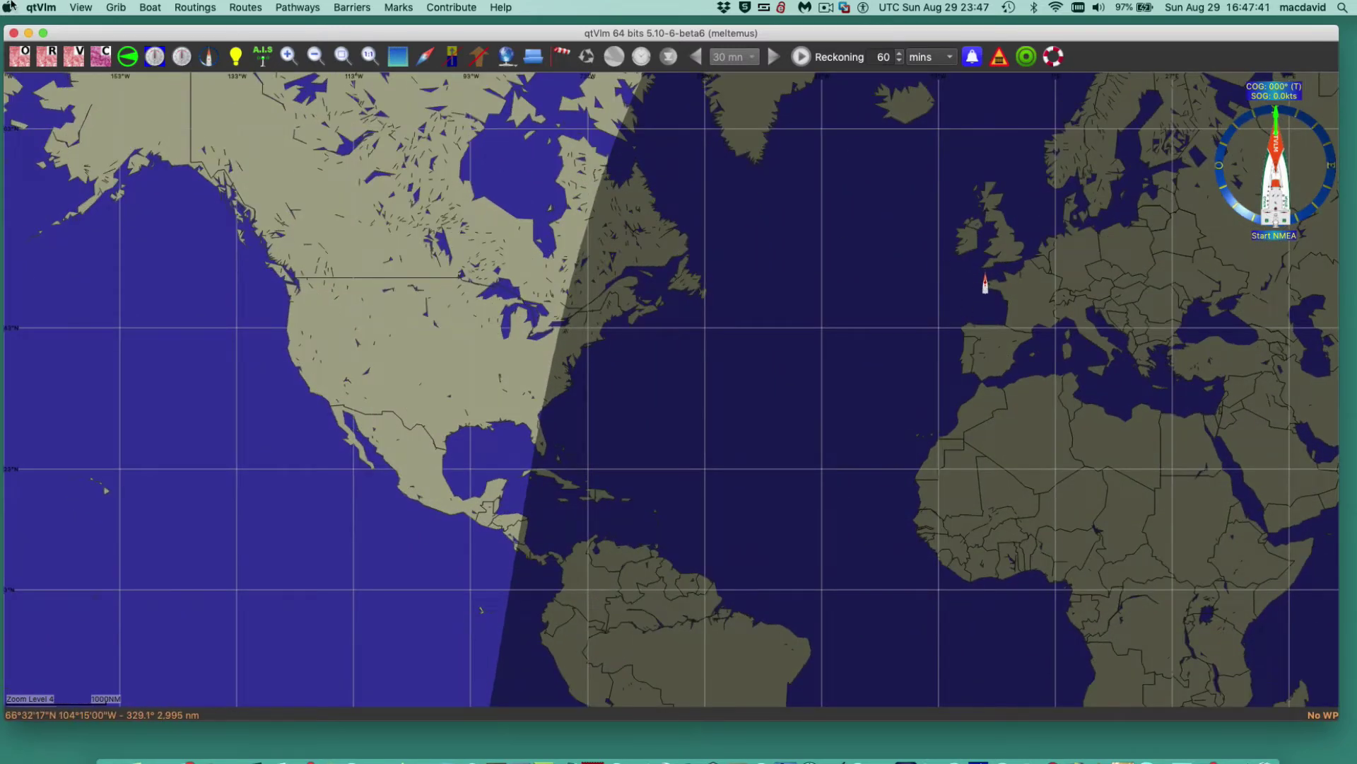
Uncheck Show night zones under View > Show/Hide to remove the night shading.
{"action": "left_click", "coordinate": [79, 7]}
{"action": "mouse_move", "coordinate": [134, 107]}
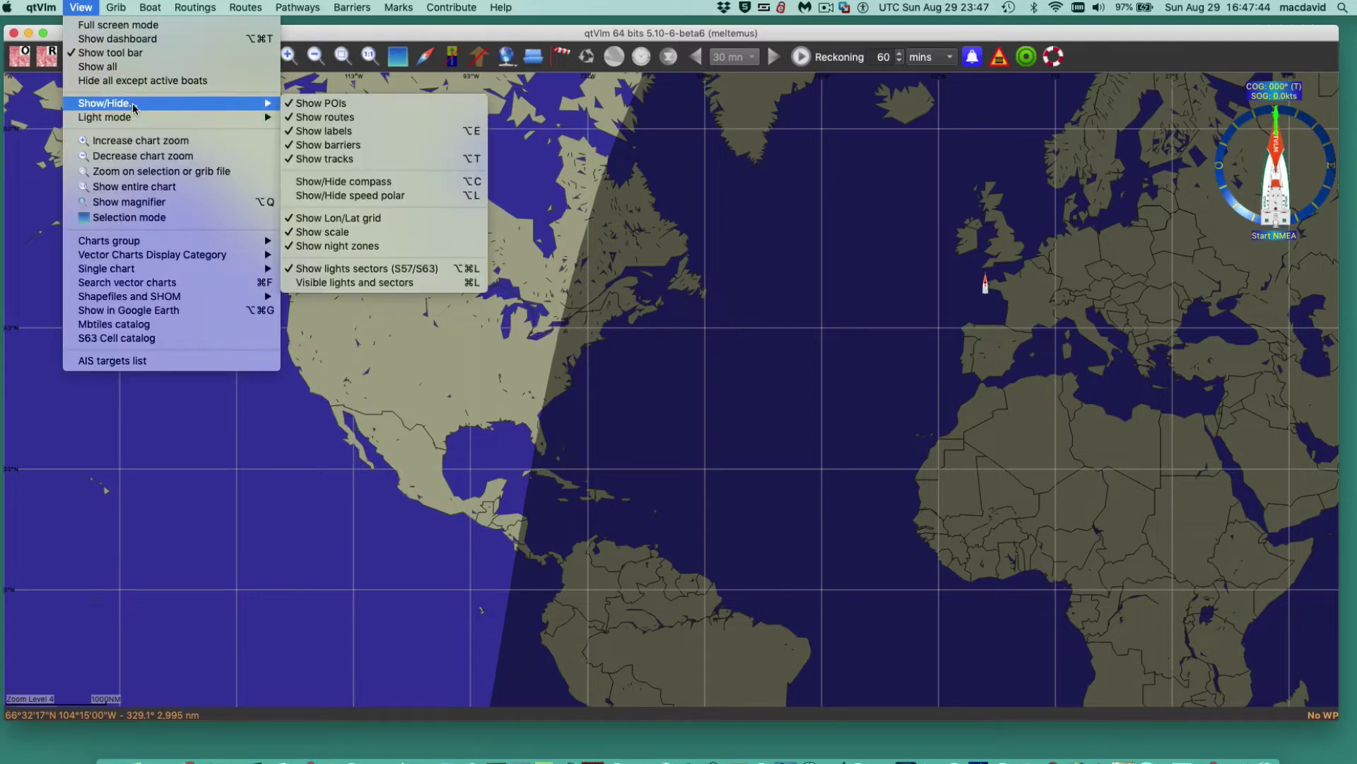
{"action": "left_click", "coordinate": [336, 247]}
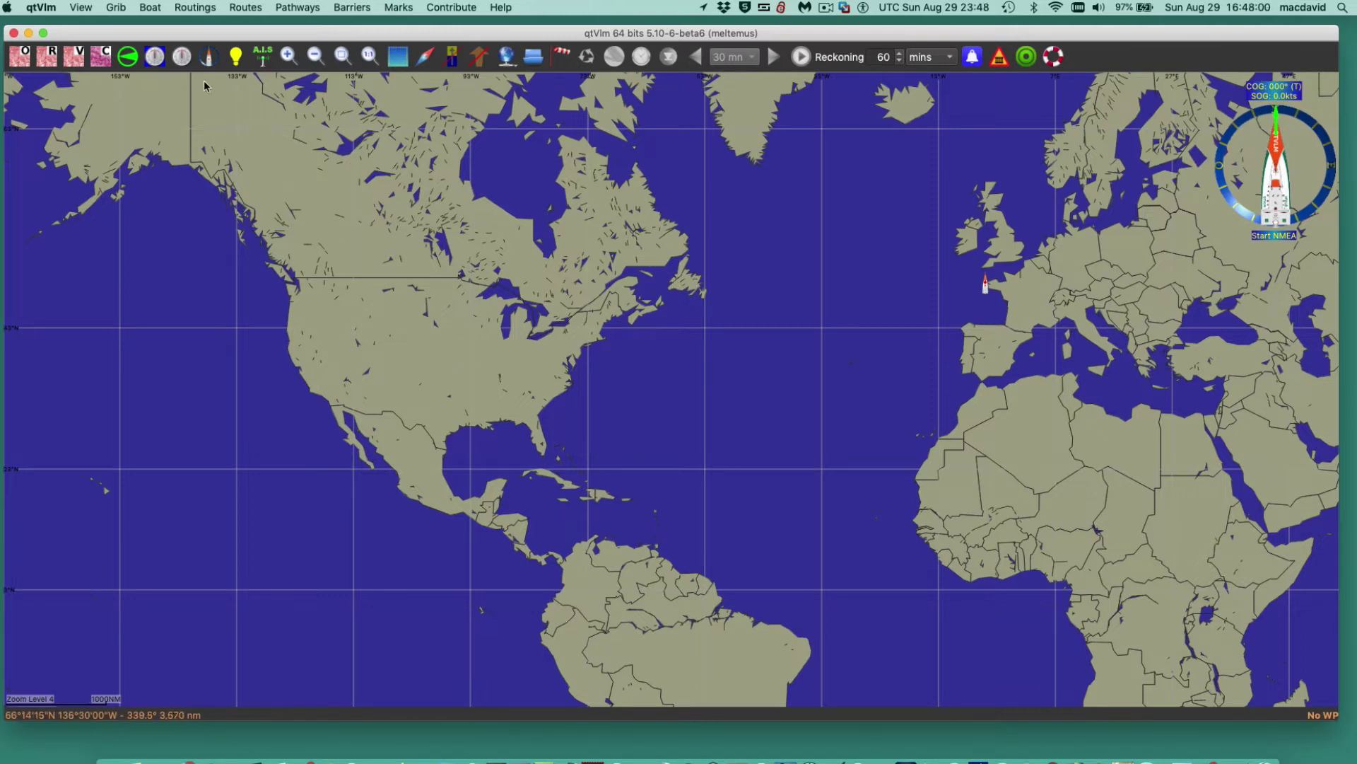
Toggle the Instruments on map bar on, then off again.
{"action": "left_click", "coordinate": [154, 58]}
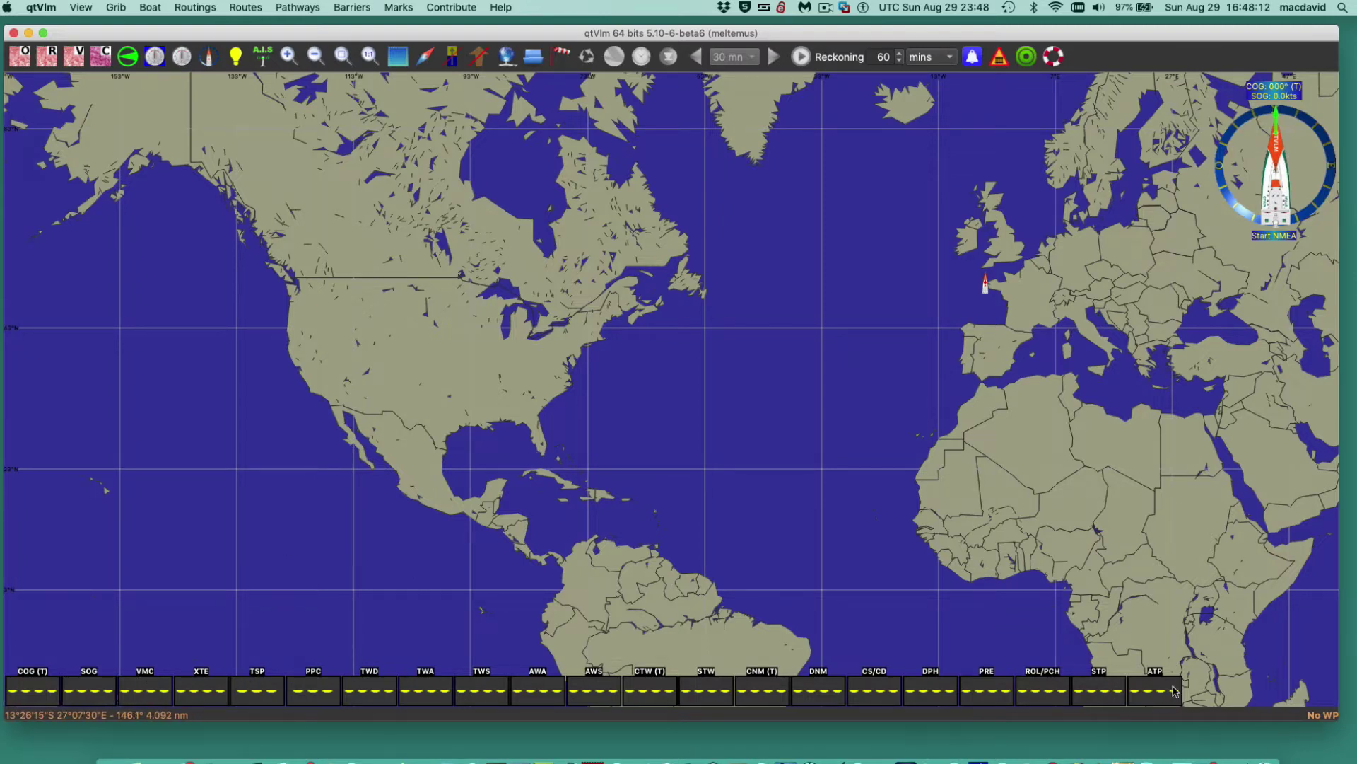
{"action": "left_click", "coordinate": [151, 58]}
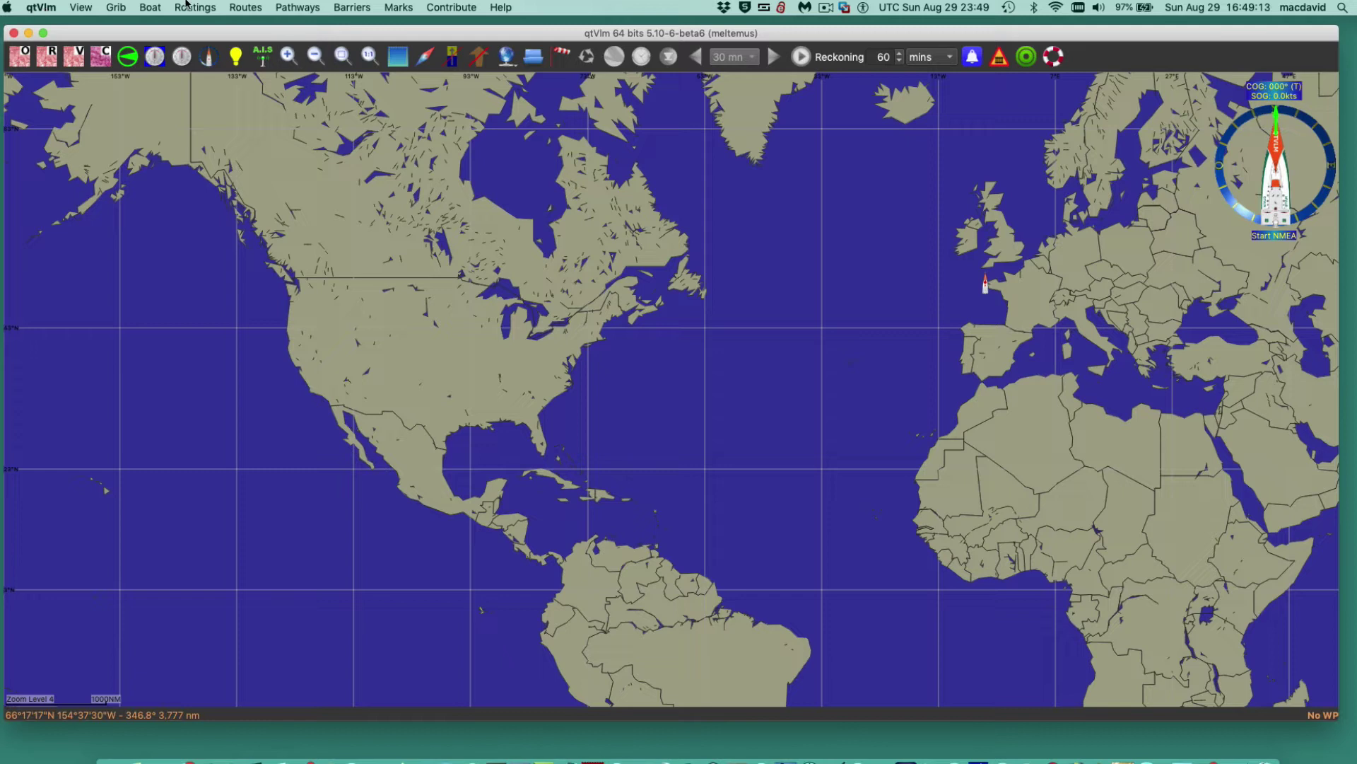
Nudge the qtVlm window to a new spot on the desktop and bring it back to the front.
{"action": "left_click_drag", "start_coordinate": [82, 32], "coordinate": [147, 57]}
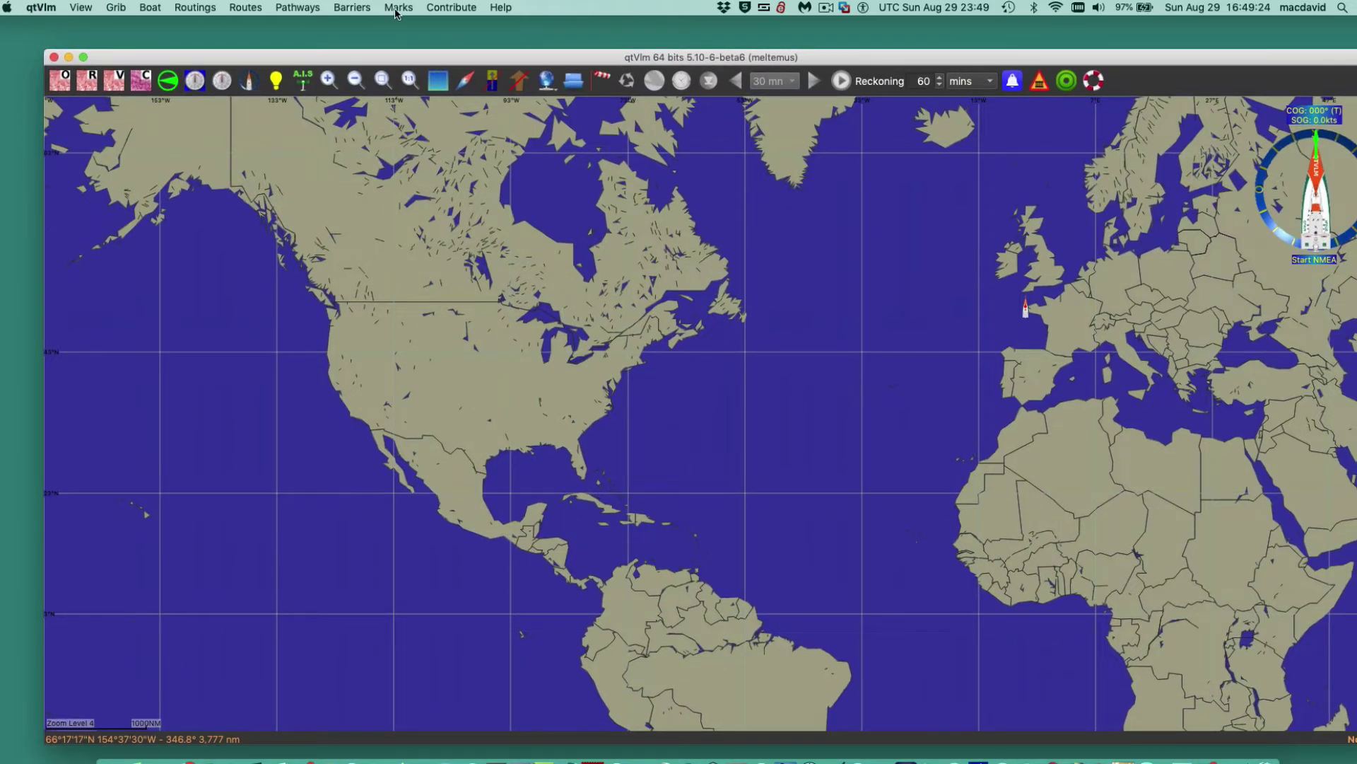
{"action": "left_click_drag", "start_coordinate": [483, 58], "coordinate": [515, 73]}
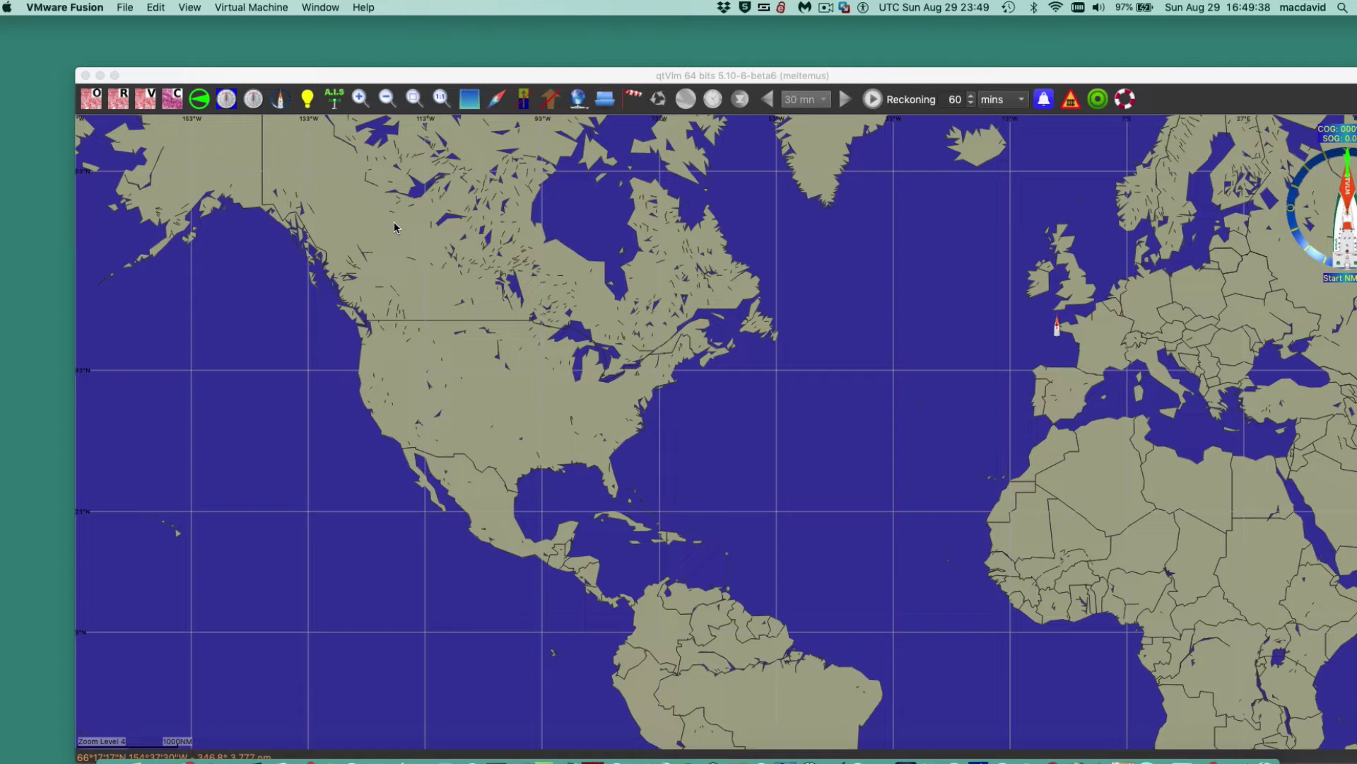
{"action": "left_click", "coordinate": [261, 316]}
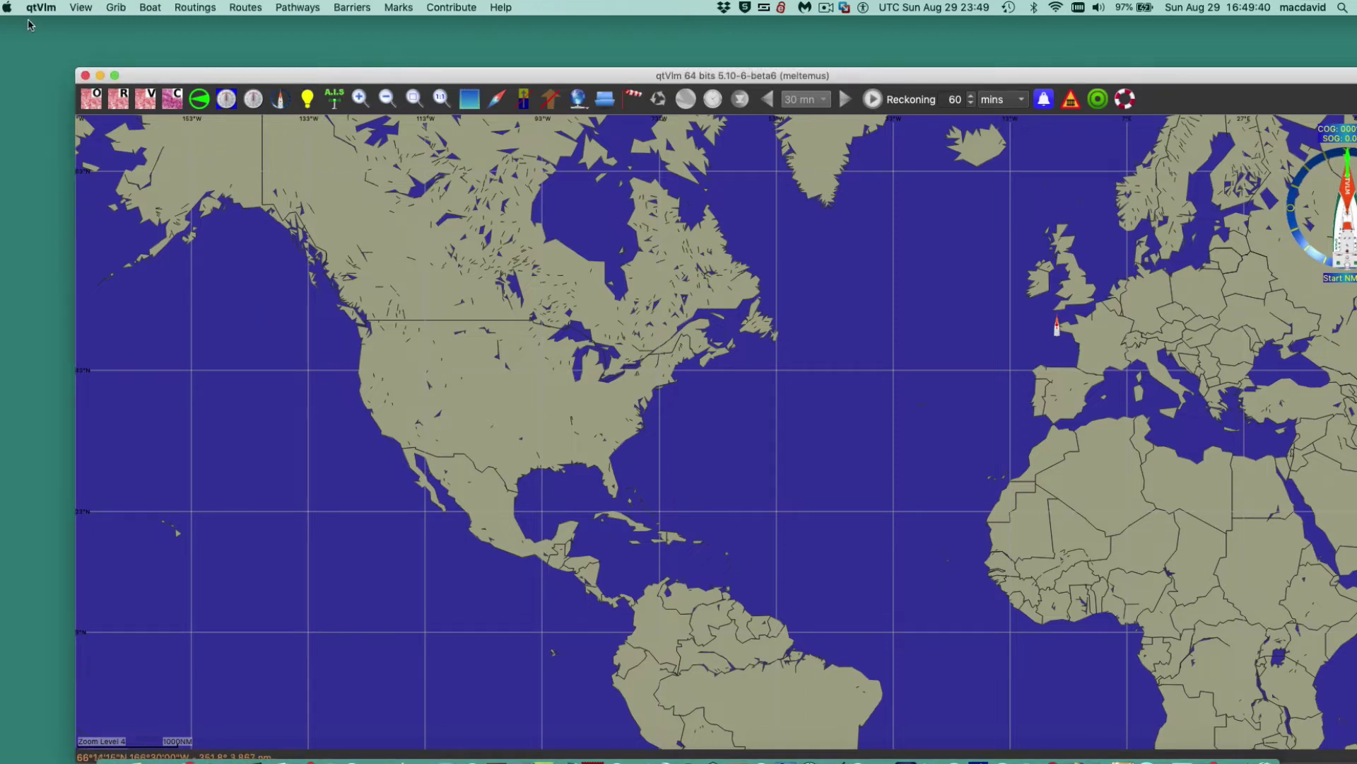
{"action": "left_click_drag", "start_coordinate": [298, 79], "coordinate": [262, 44]}
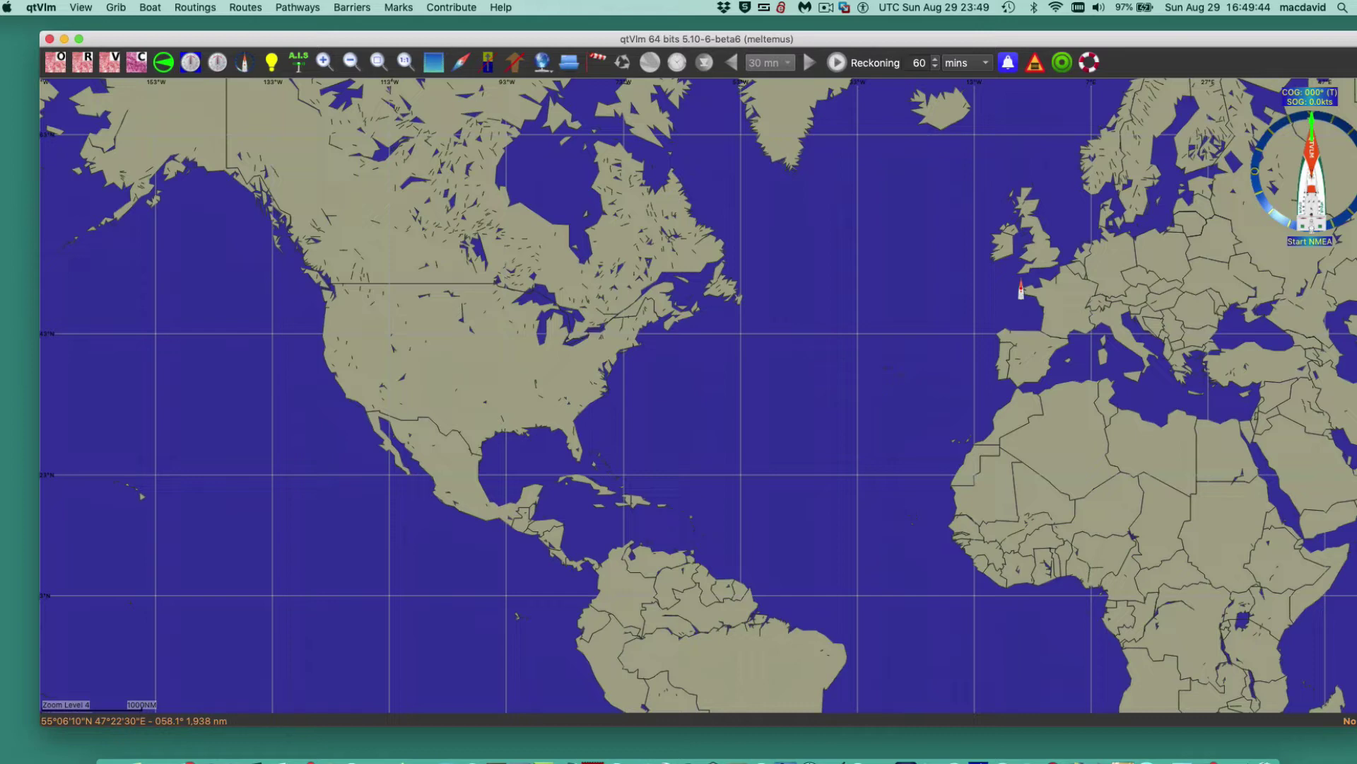
{"action": "key", "text": "super+Tab"}
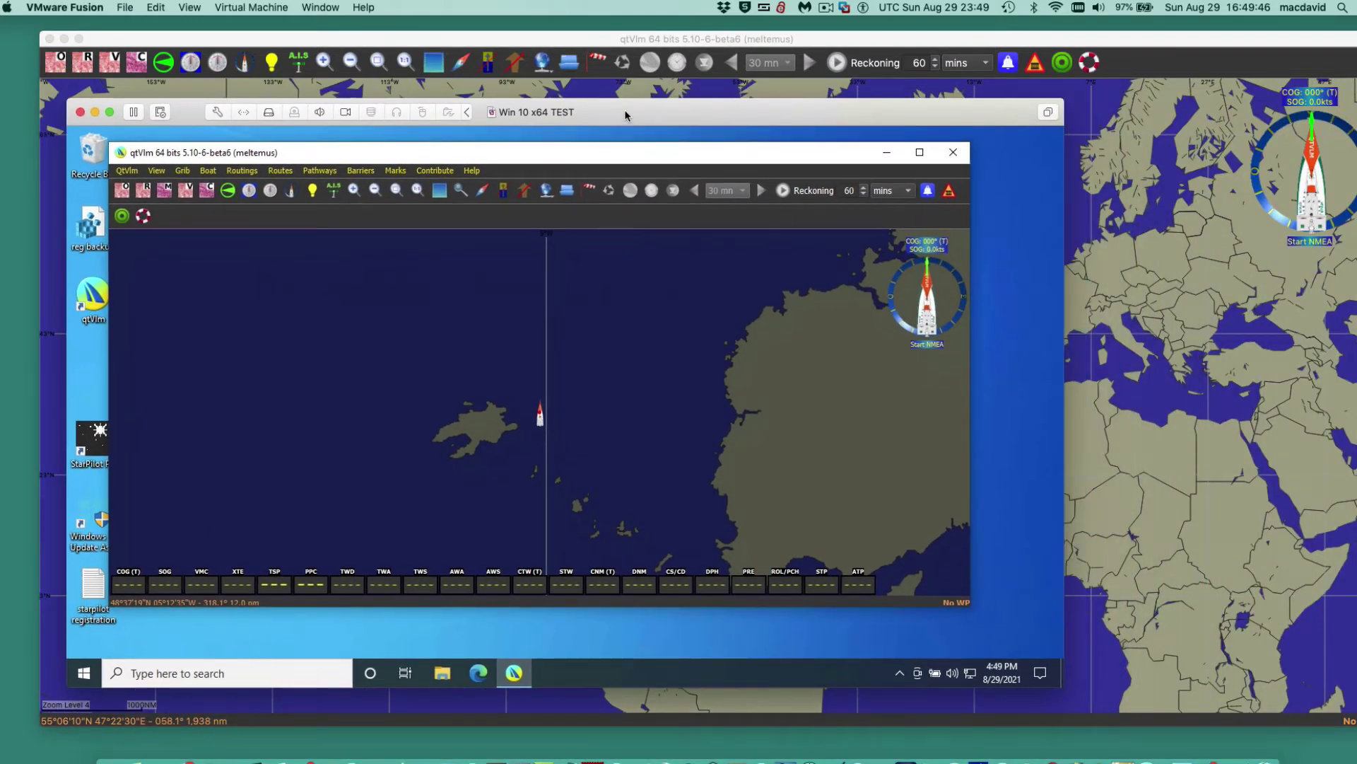
{"action": "left_click_drag", "start_coordinate": [625, 115], "coordinate": [638, 104]}
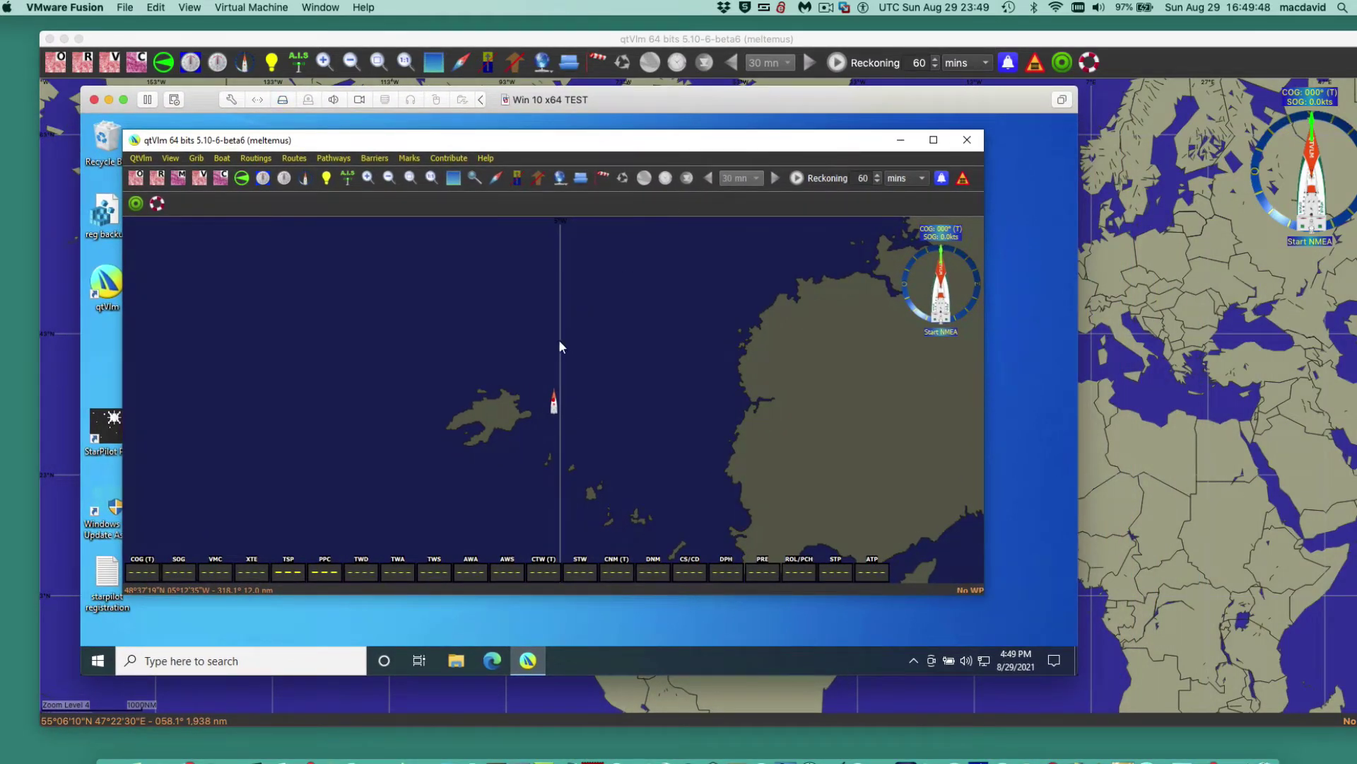
{"action": "left_click_drag", "start_coordinate": [354, 140], "coordinate": [382, 153]}
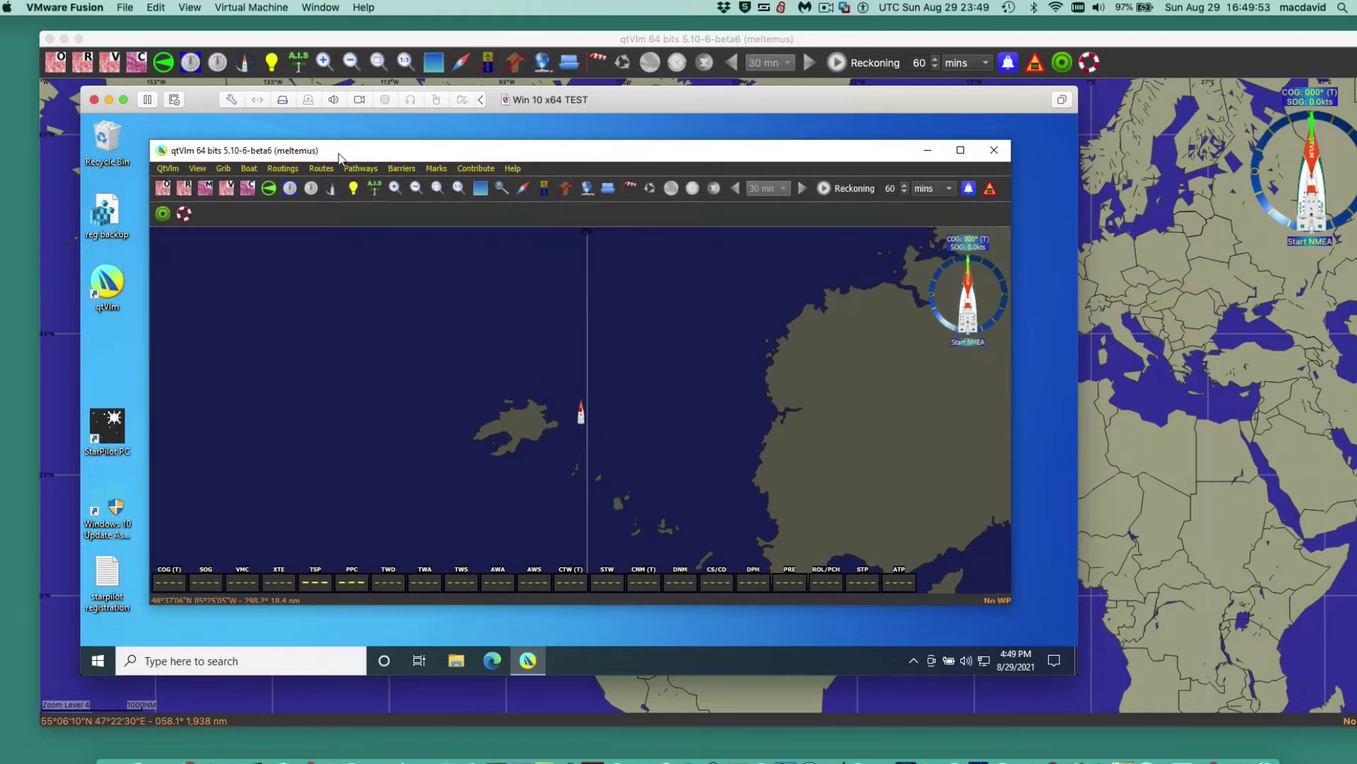
{"action": "left_click", "coordinate": [168, 173]}
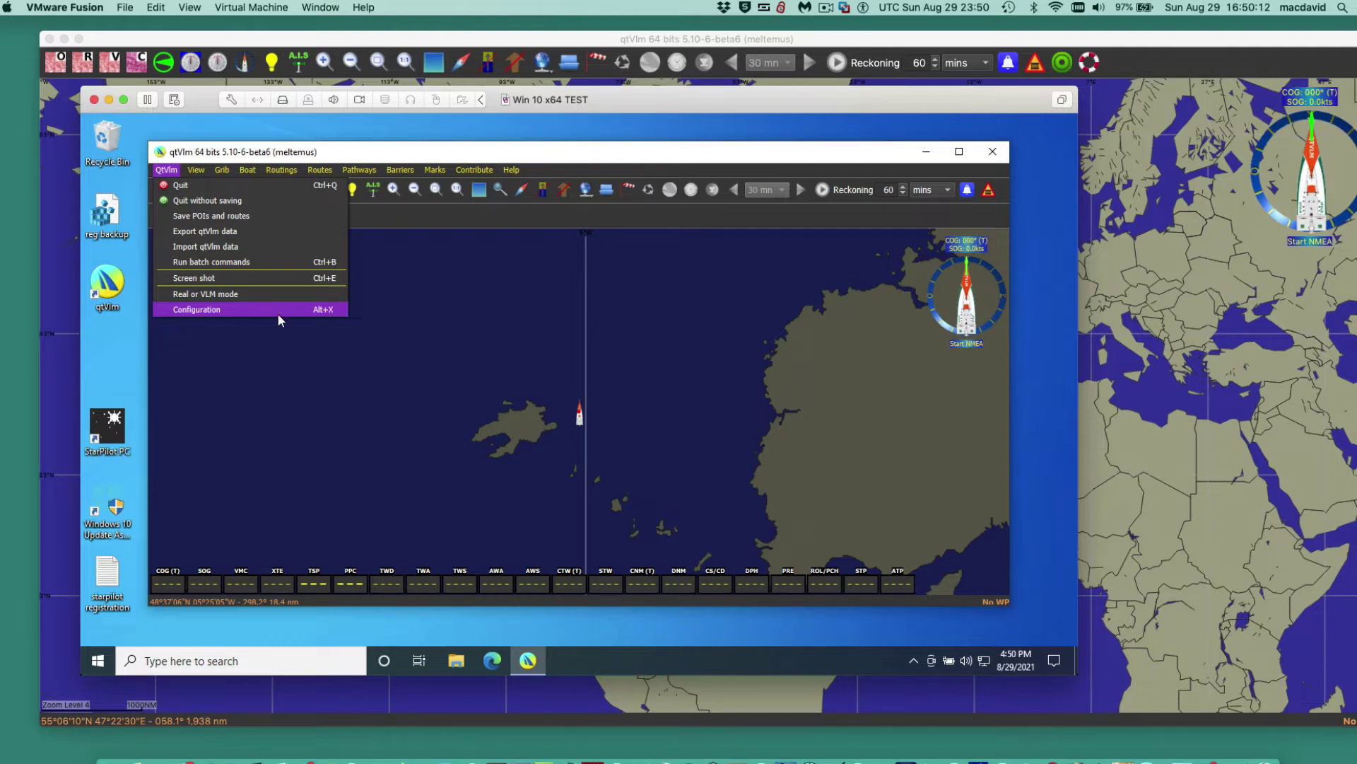
{"action": "left_click", "coordinate": [411, 333]}
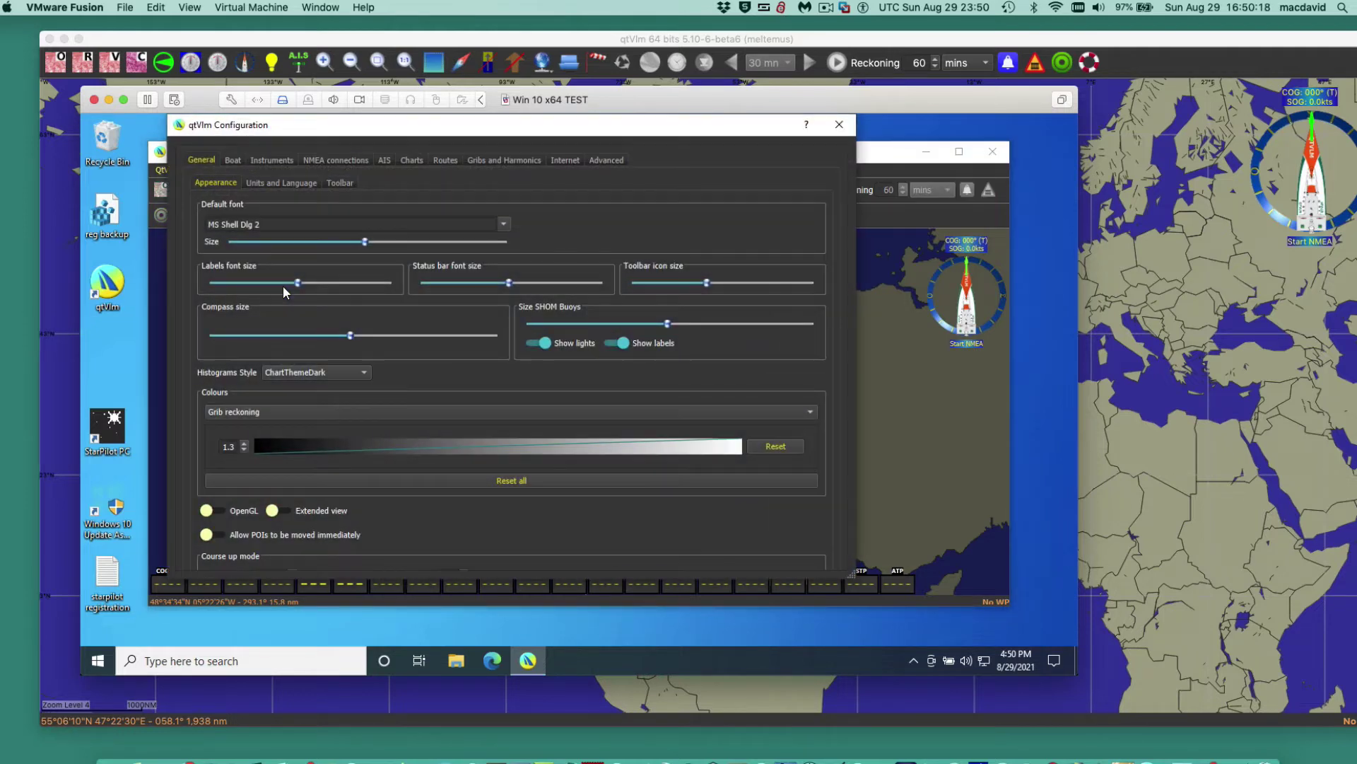
{"action": "scroll", "coordinate": [609, 328], "scroll_direction": "down", "scroll_amount": 5}
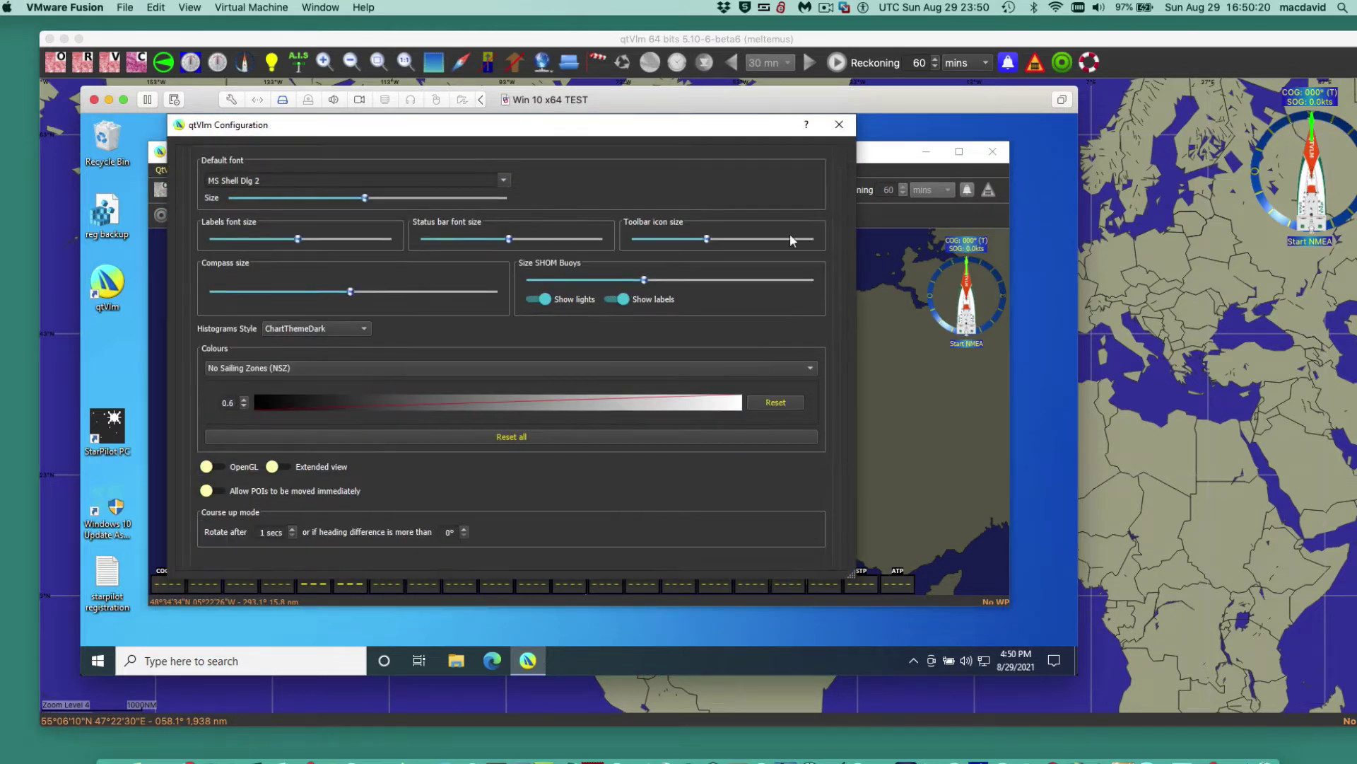
{"action": "left_click", "coordinate": [837, 125]}
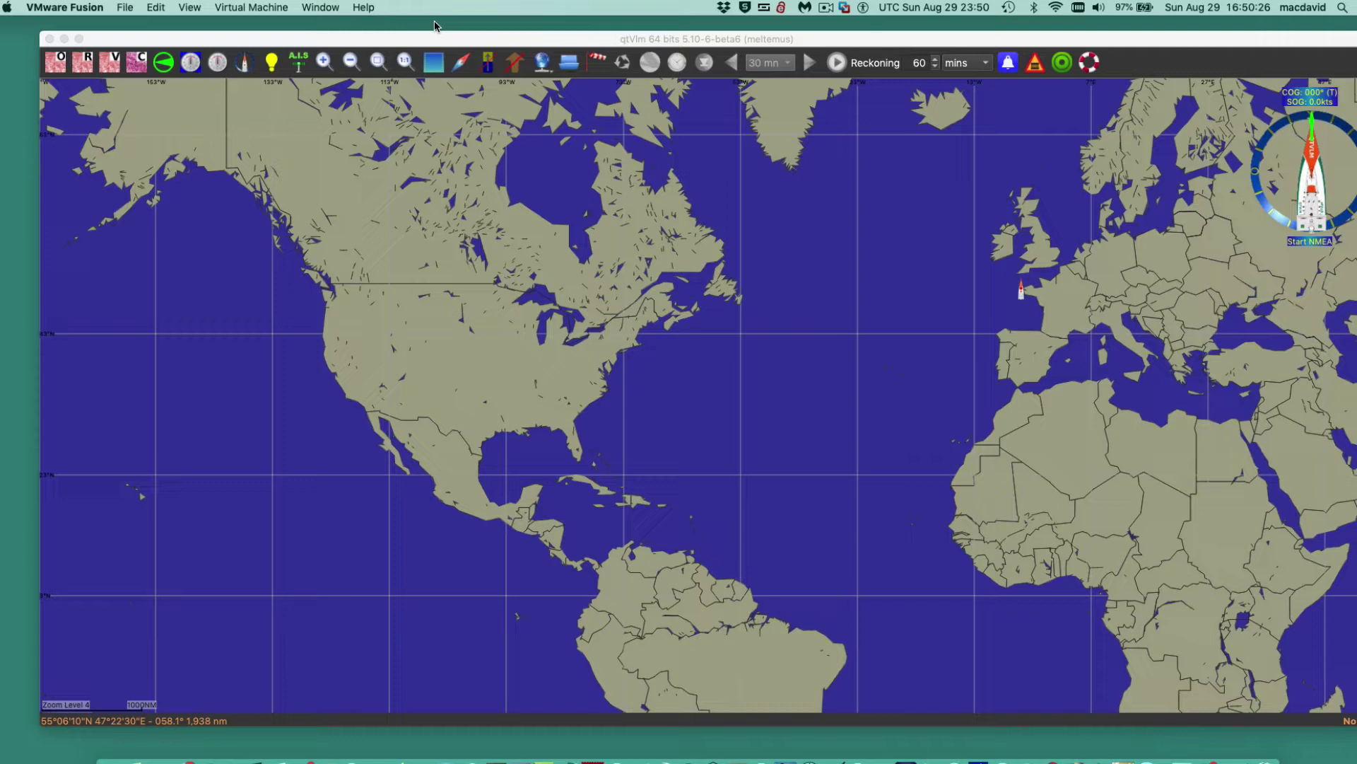
{"action": "left_click", "coordinate": [417, 36]}
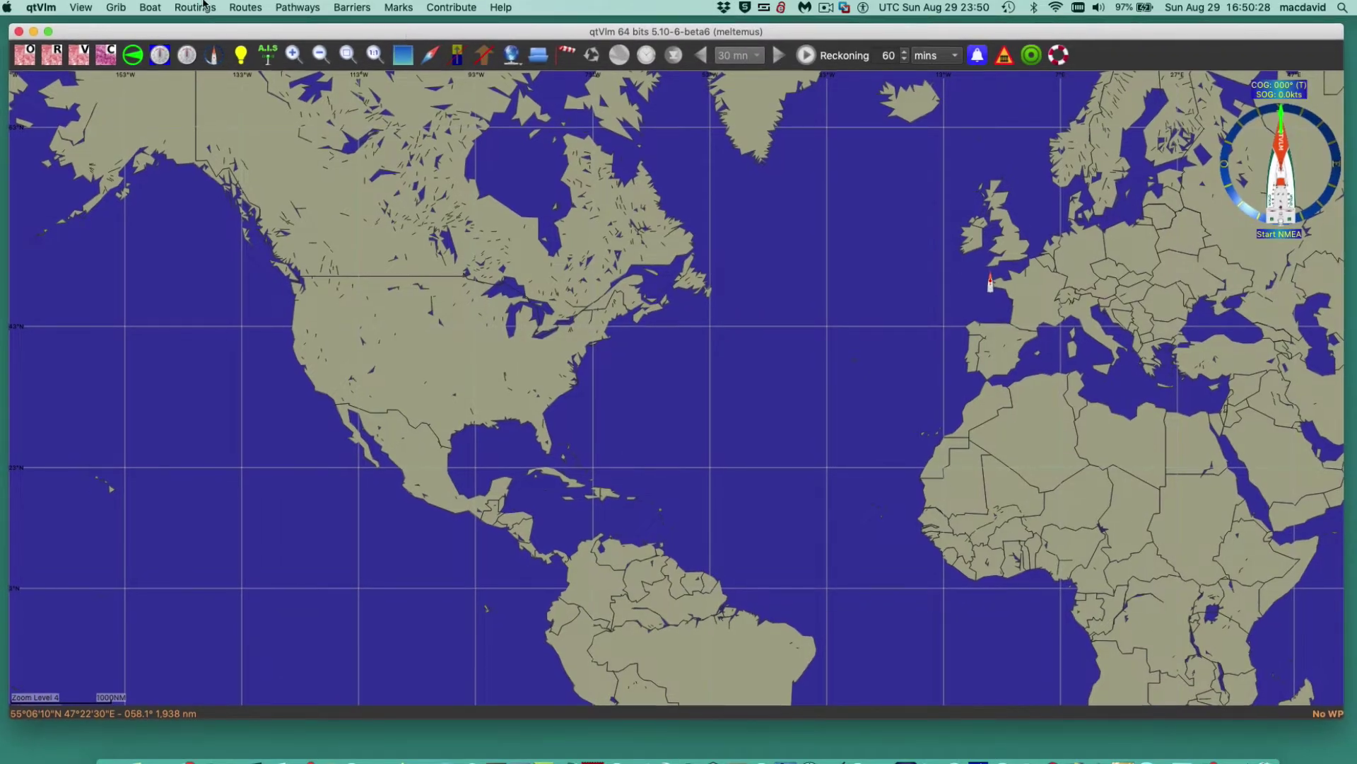
{"action": "left_click", "coordinate": [40, 8]}
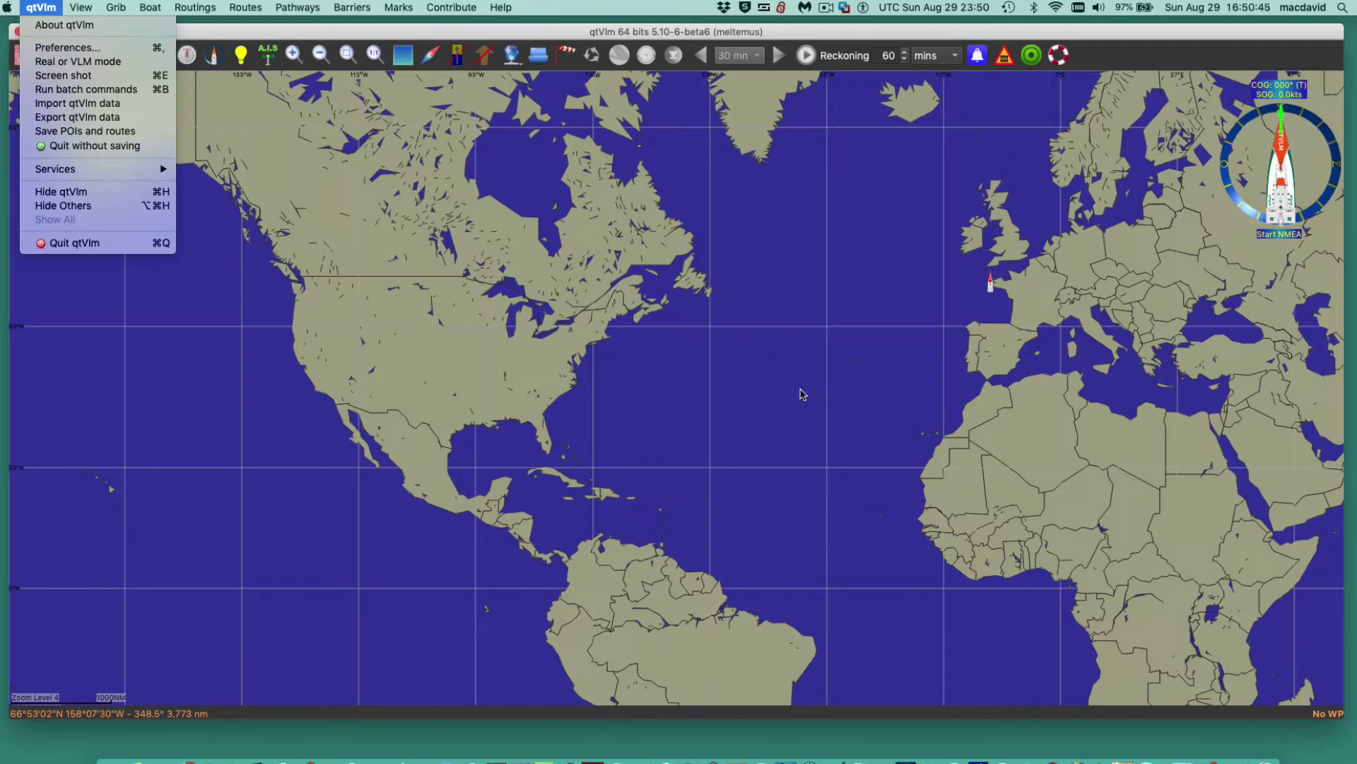
{"action": "key", "text": "super+comma"}
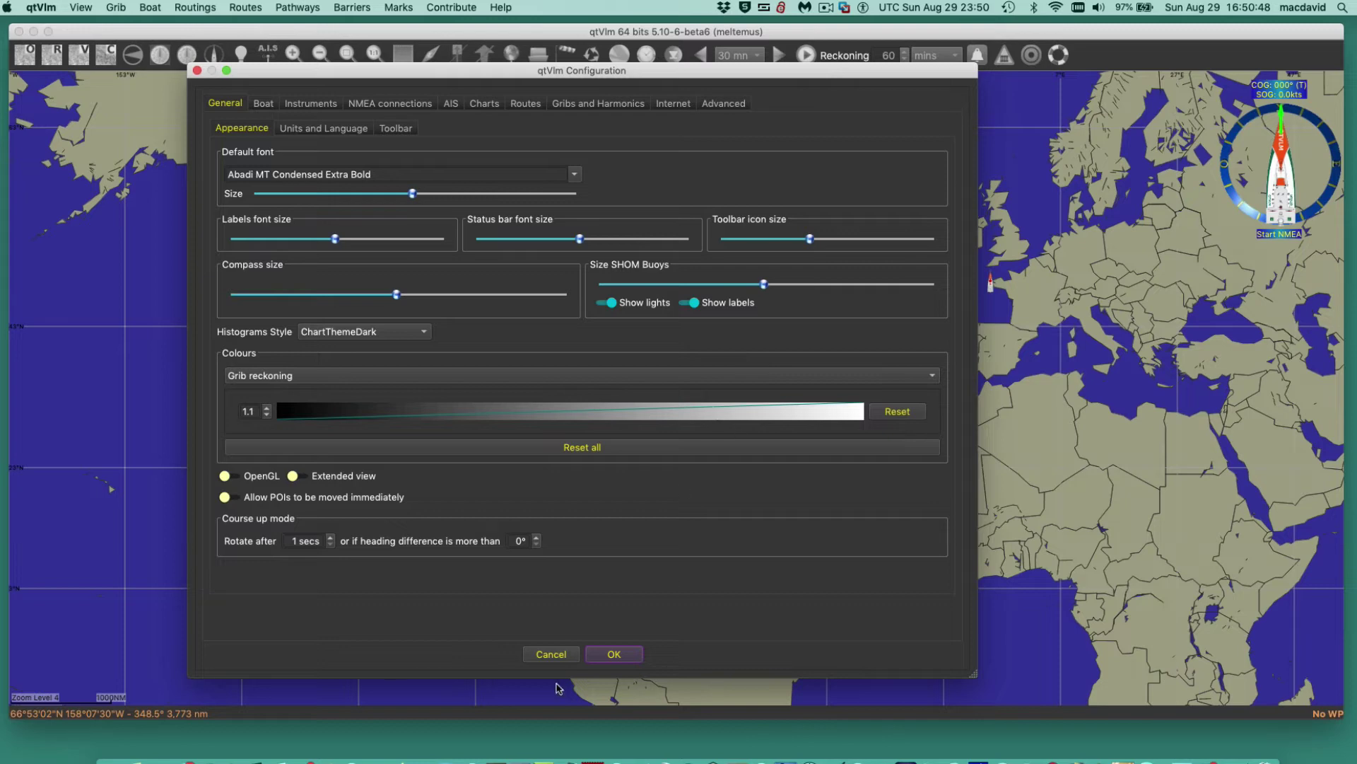
{"action": "left_click", "coordinate": [613, 655]}
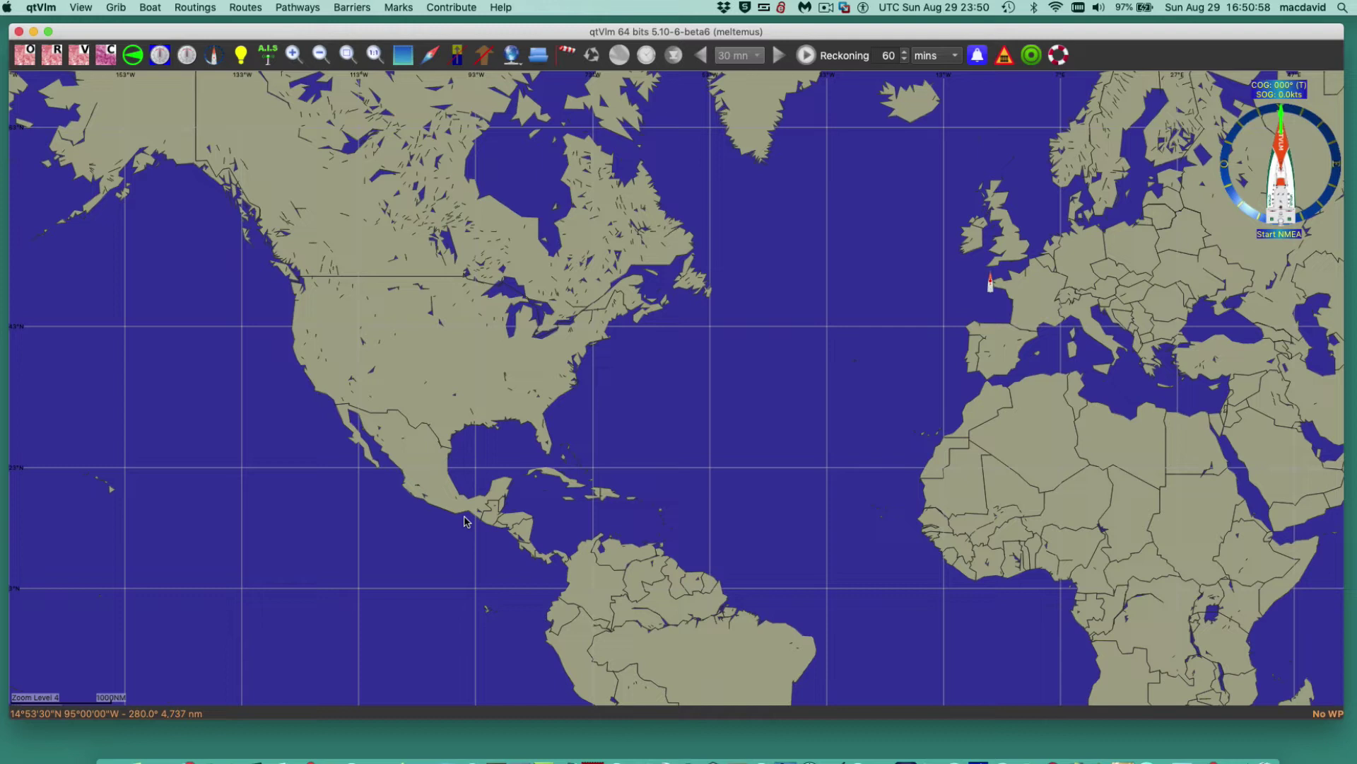
In Preferences > General > Toolbar, shrink the dialog and tick the Mbtiles charts icon.
{"action": "left_click", "coordinate": [43, 8]}
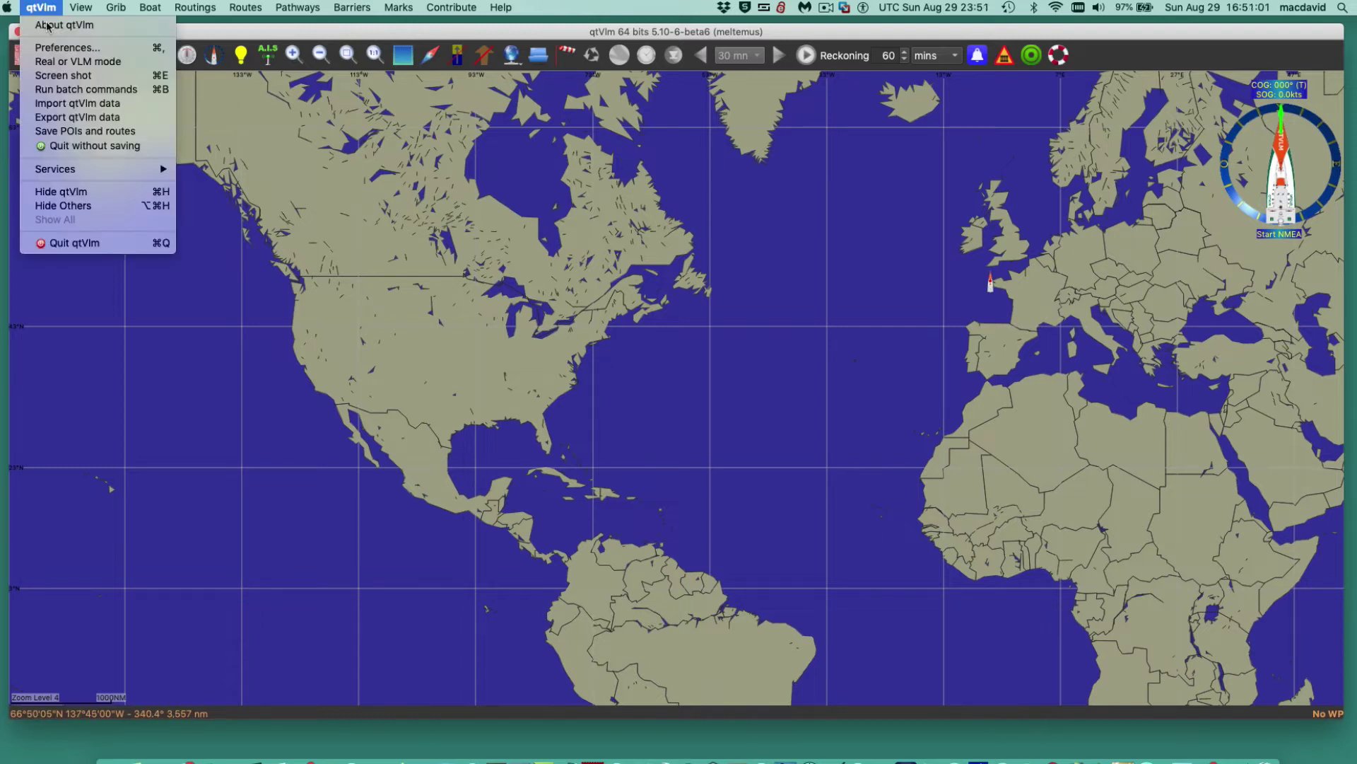
{"action": "left_click", "coordinate": [88, 51]}
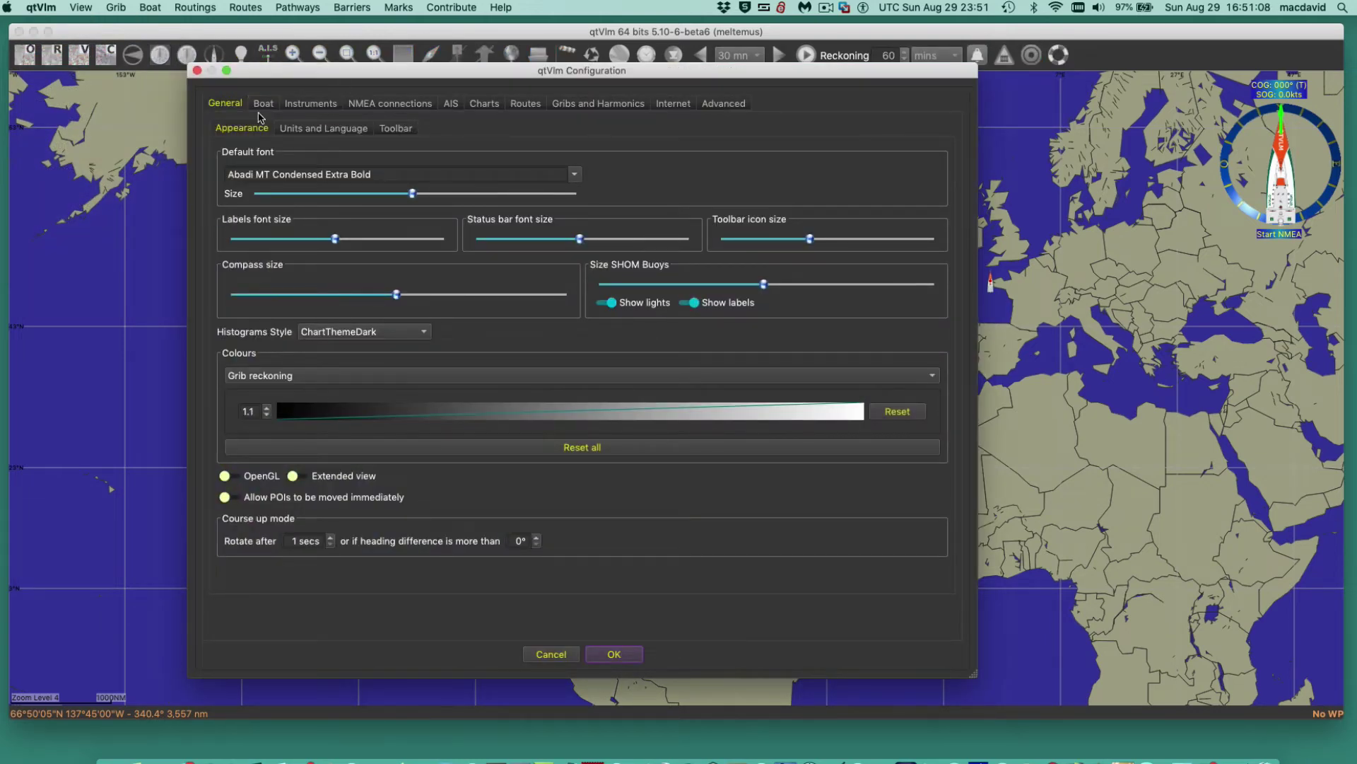
{"action": "left_click", "coordinate": [398, 130]}
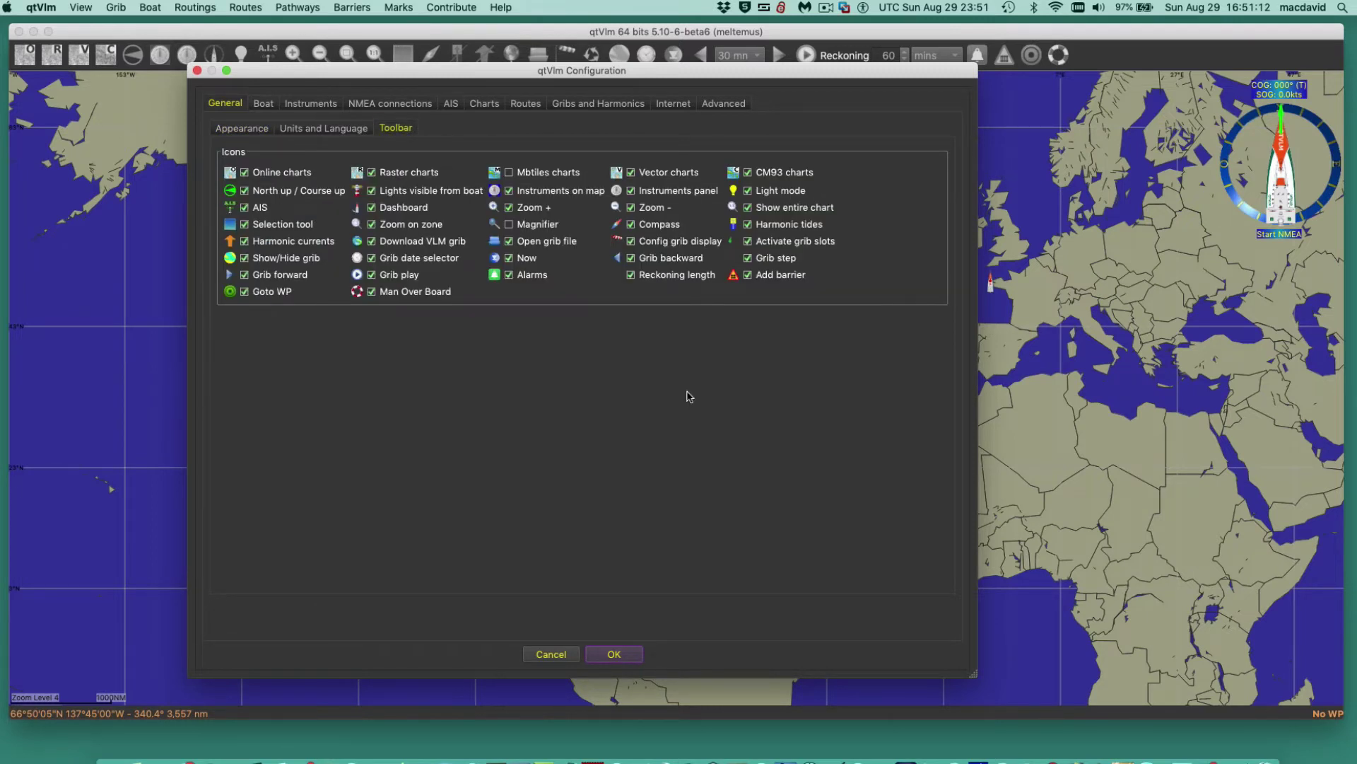
{"action": "left_click_drag", "start_coordinate": [977, 678], "coordinate": [982, 360]}
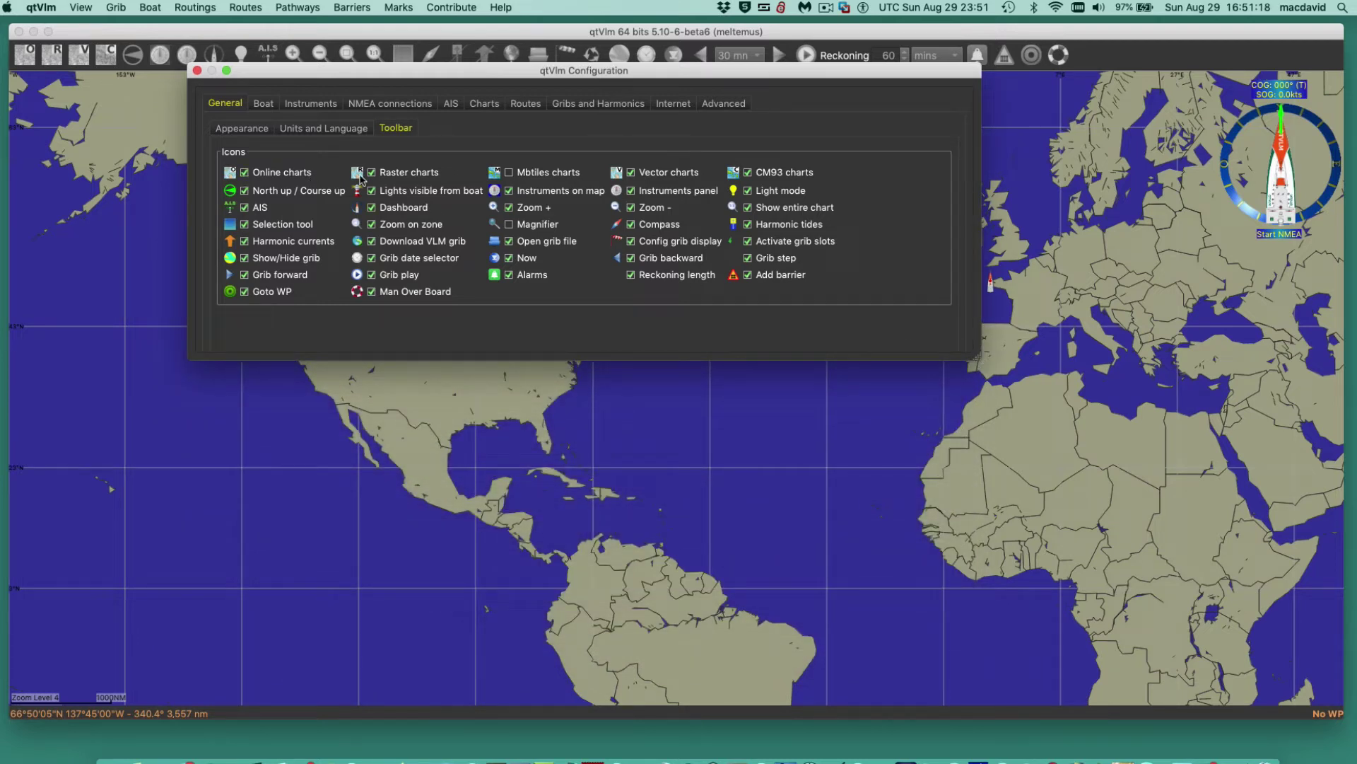
{"action": "left_click", "coordinate": [509, 173]}
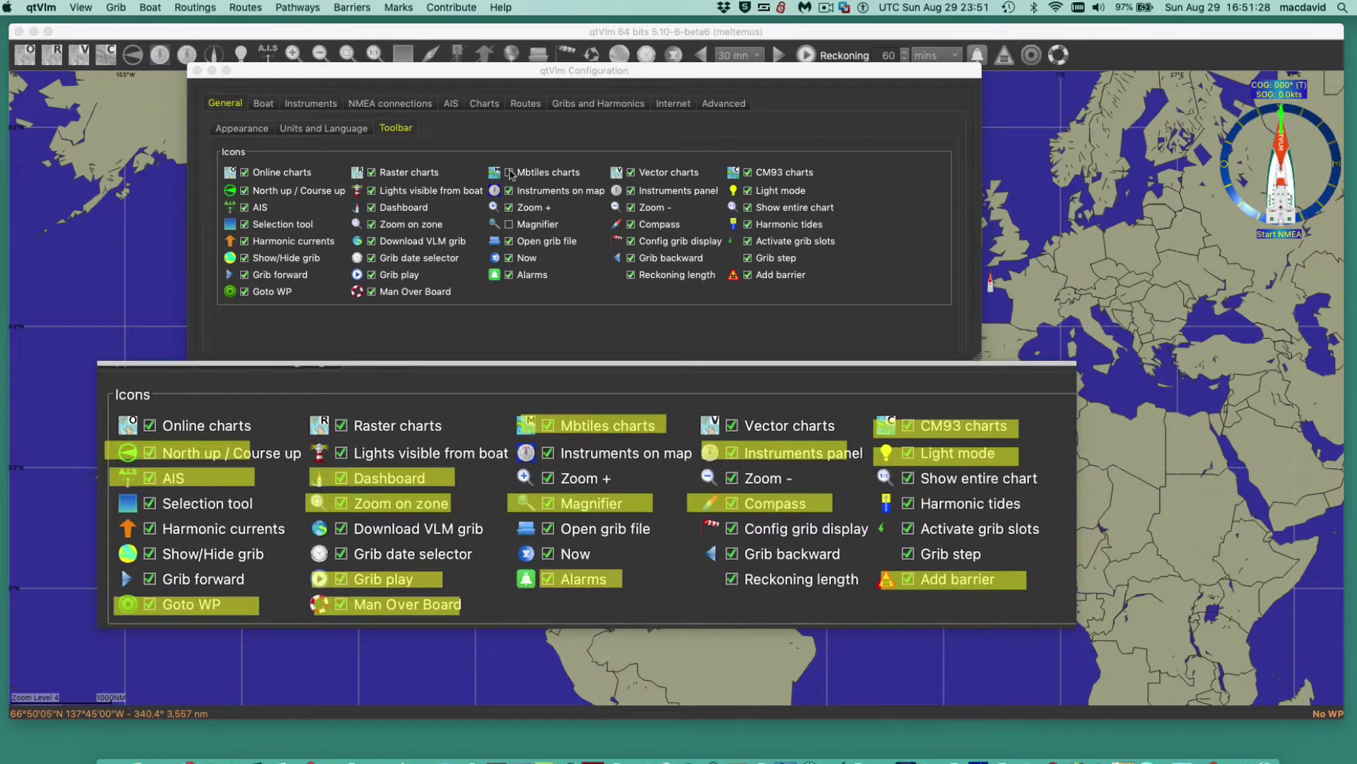
Uncheck the CM93 charts, Light mode, Dashboard, Zoom on zone, North up / Course up and AIS icons.
{"action": "left_click", "coordinate": [747, 173]}
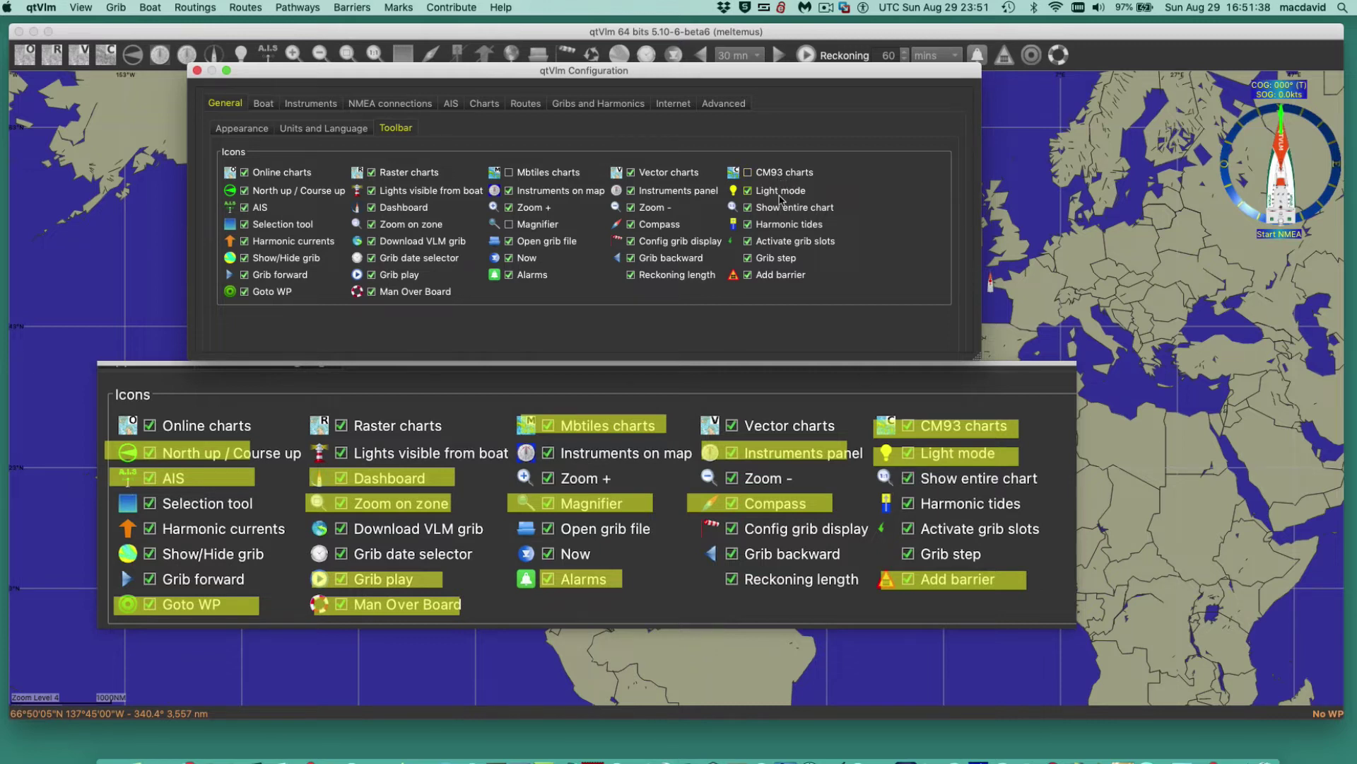
{"action": "left_click", "coordinate": [749, 192]}
{"action": "left_click", "coordinate": [372, 208]}
{"action": "left_click", "coordinate": [372, 225]}
{"action": "left_click", "coordinate": [245, 191]}
{"action": "left_click", "coordinate": [244, 208]}
Uncheck the Grib play and Compass toolbar icons.
{"action": "left_click", "coordinate": [370, 275]}
{"action": "left_click", "coordinate": [645, 226]}
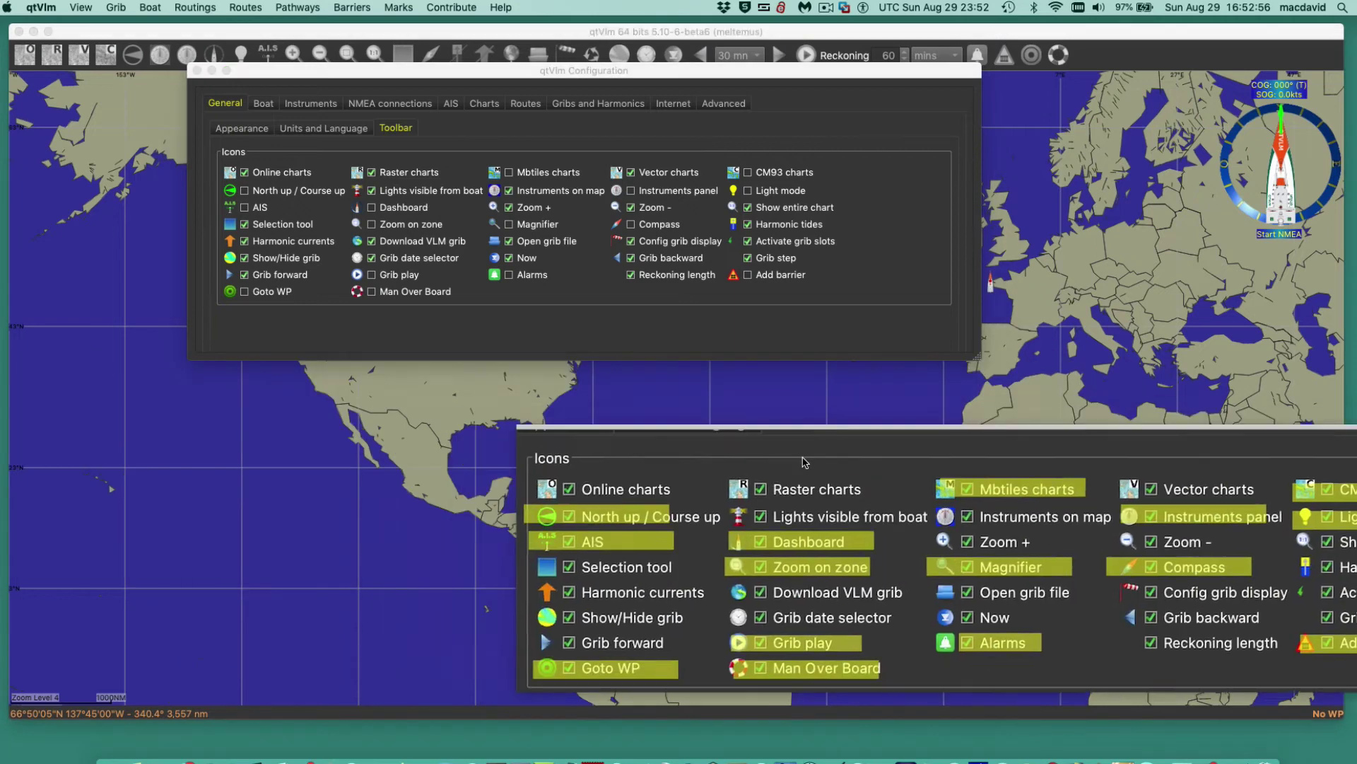
Enlarge the Configuration dialog and confirm with OK to apply the trimmed toolbar.
{"action": "left_click", "coordinate": [629, 345]}
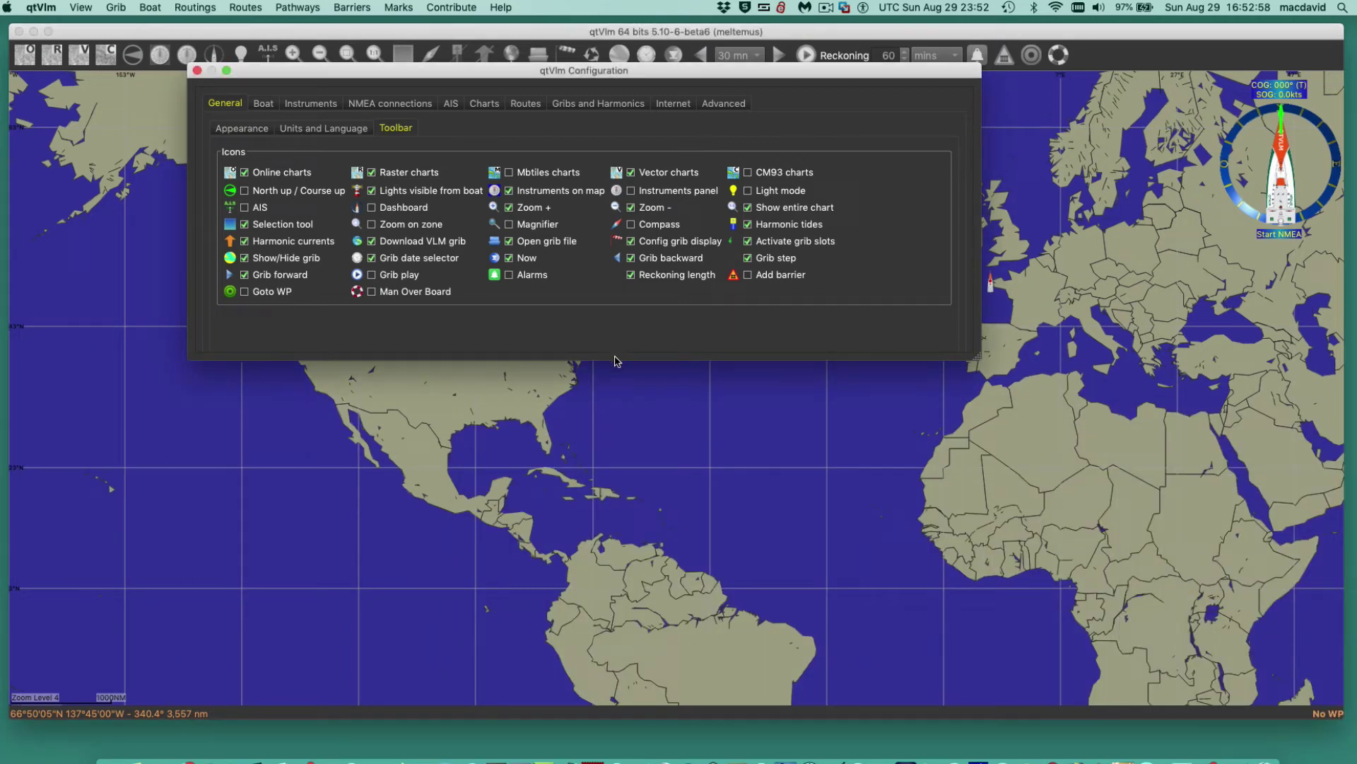
{"action": "left_click_drag", "start_coordinate": [591, 360], "coordinate": [661, 683]}
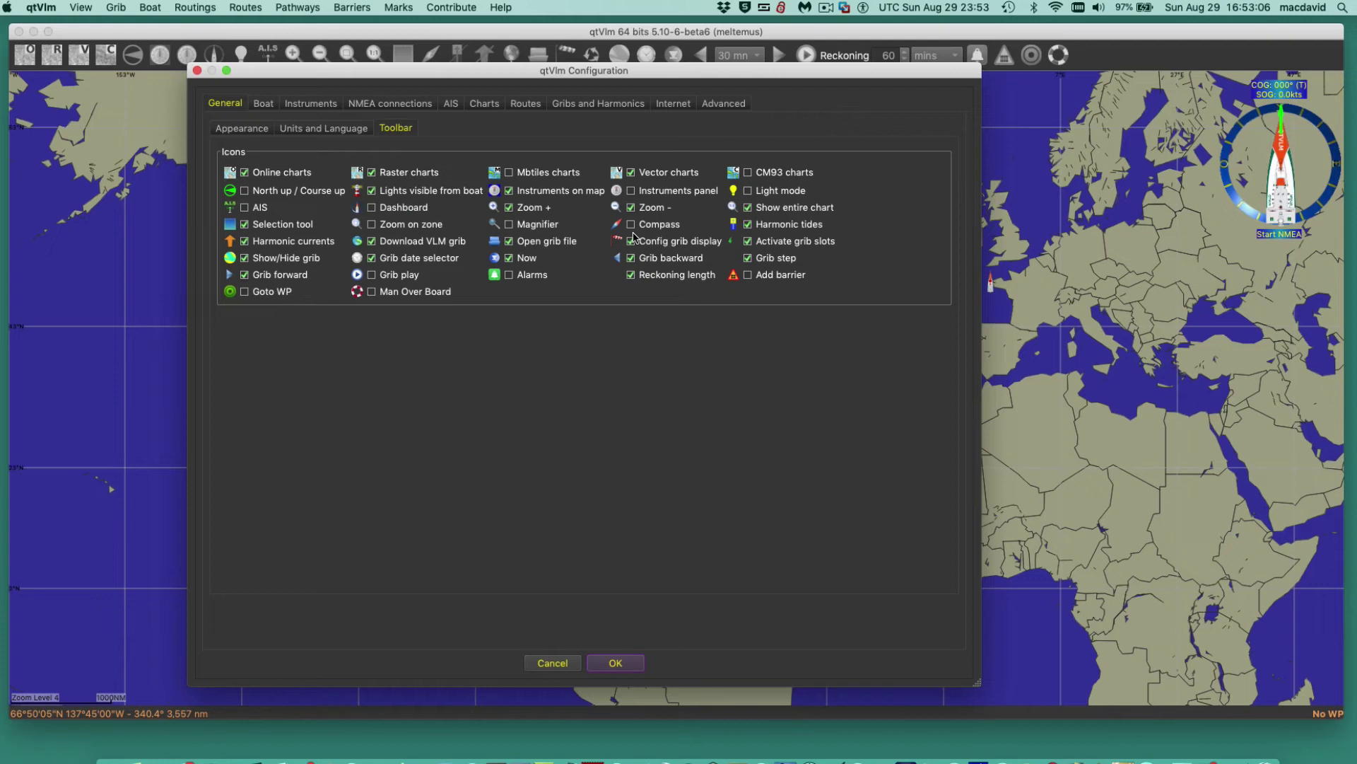
{"action": "left_click", "coordinate": [618, 666]}
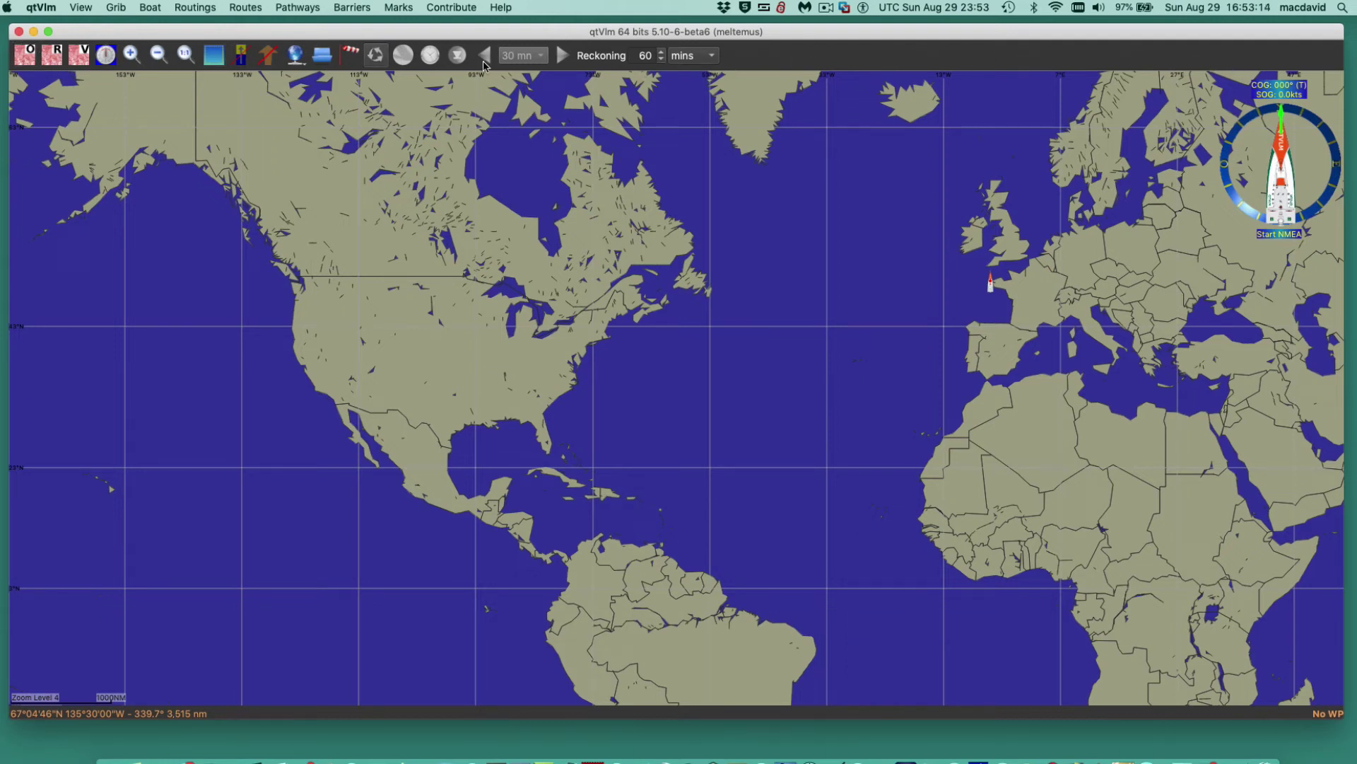
Turn on raster charts and use Zoom on selection with a box drawn around Puget Sound.
{"action": "left_click", "coordinate": [55, 57]}
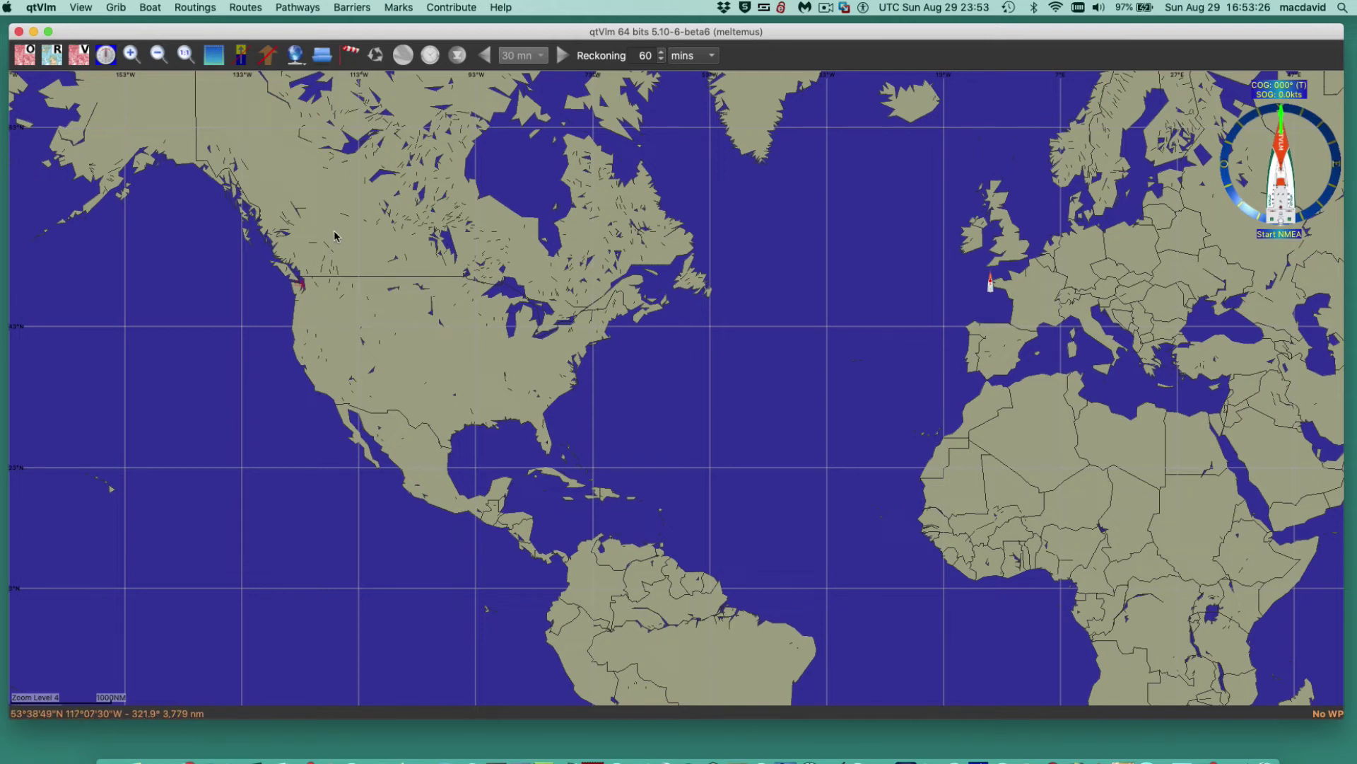
{"action": "left_click", "coordinate": [210, 60]}
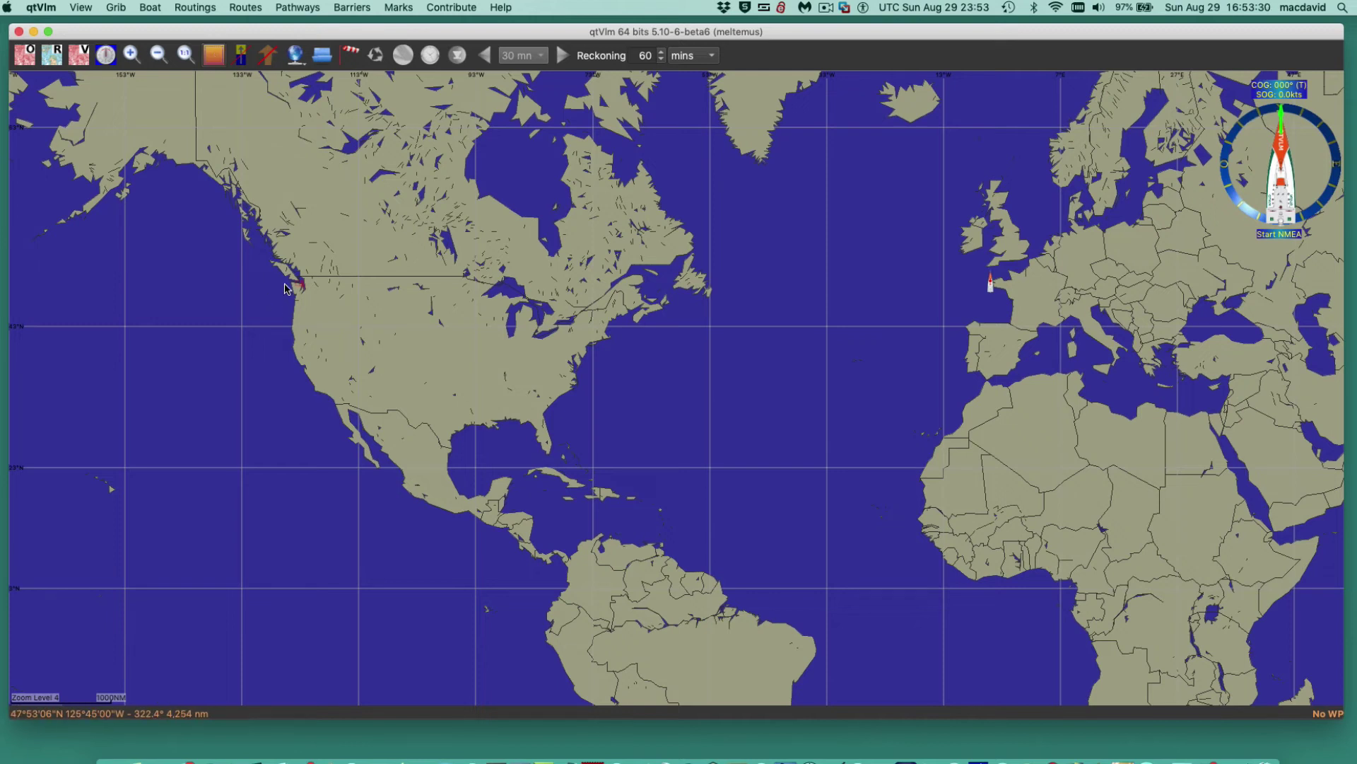
{"action": "left_click_drag", "start_coordinate": [285, 269], "coordinate": [316, 296]}
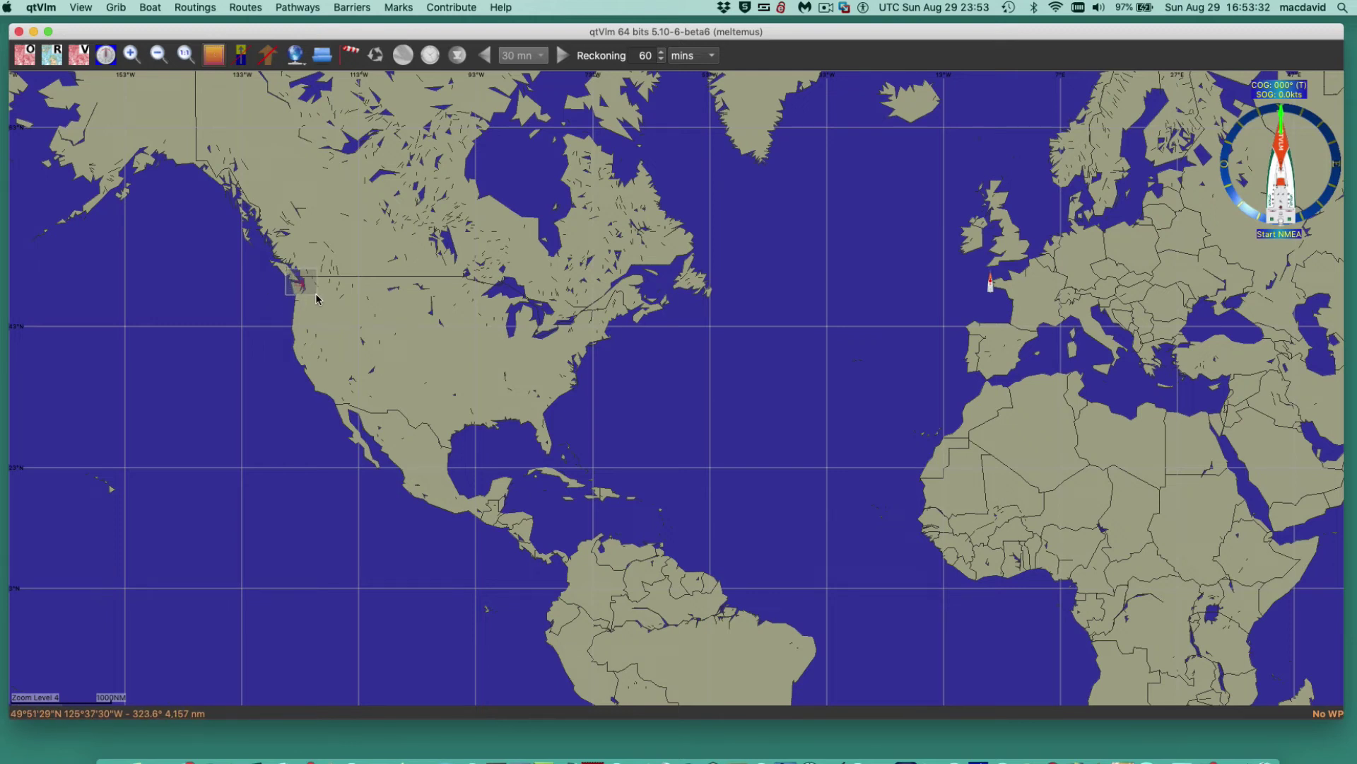
{"action": "right_click", "coordinate": [313, 288]}
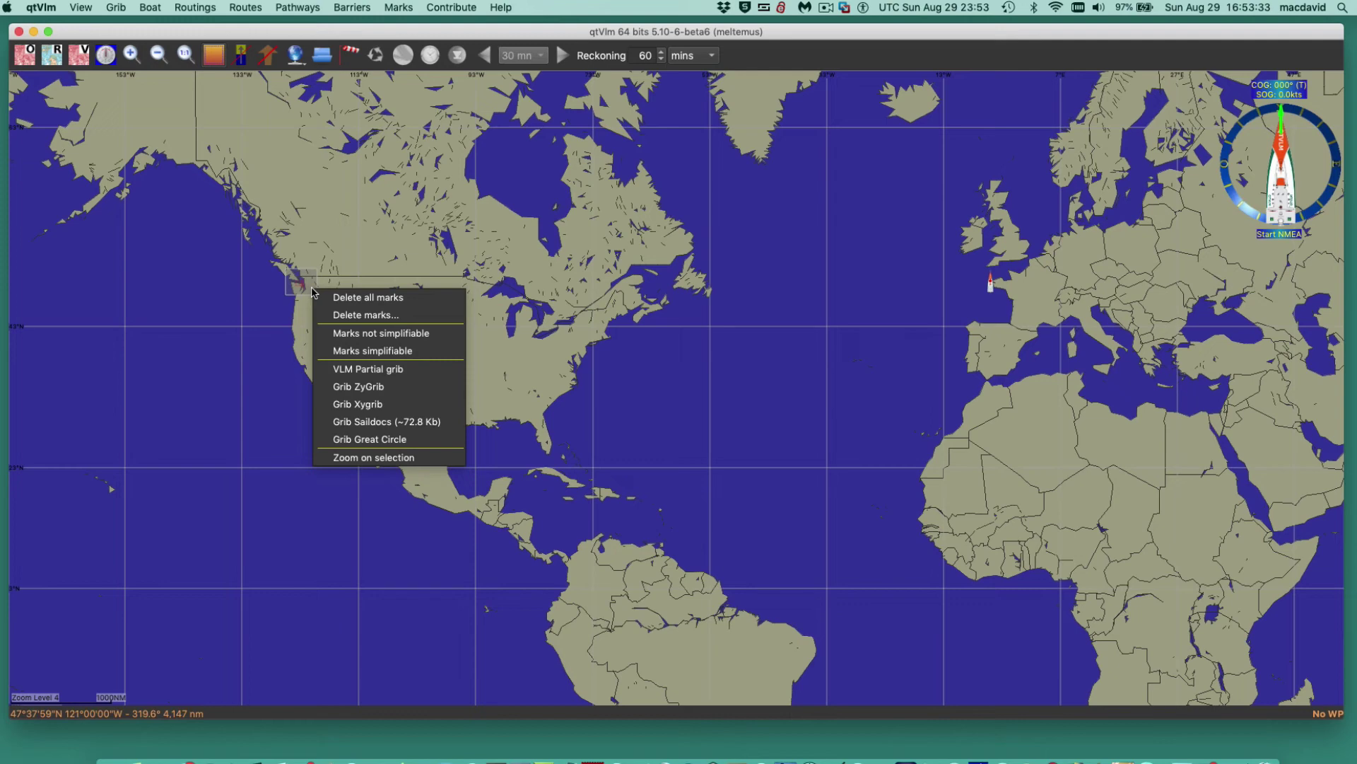
{"action": "left_click", "coordinate": [374, 457]}
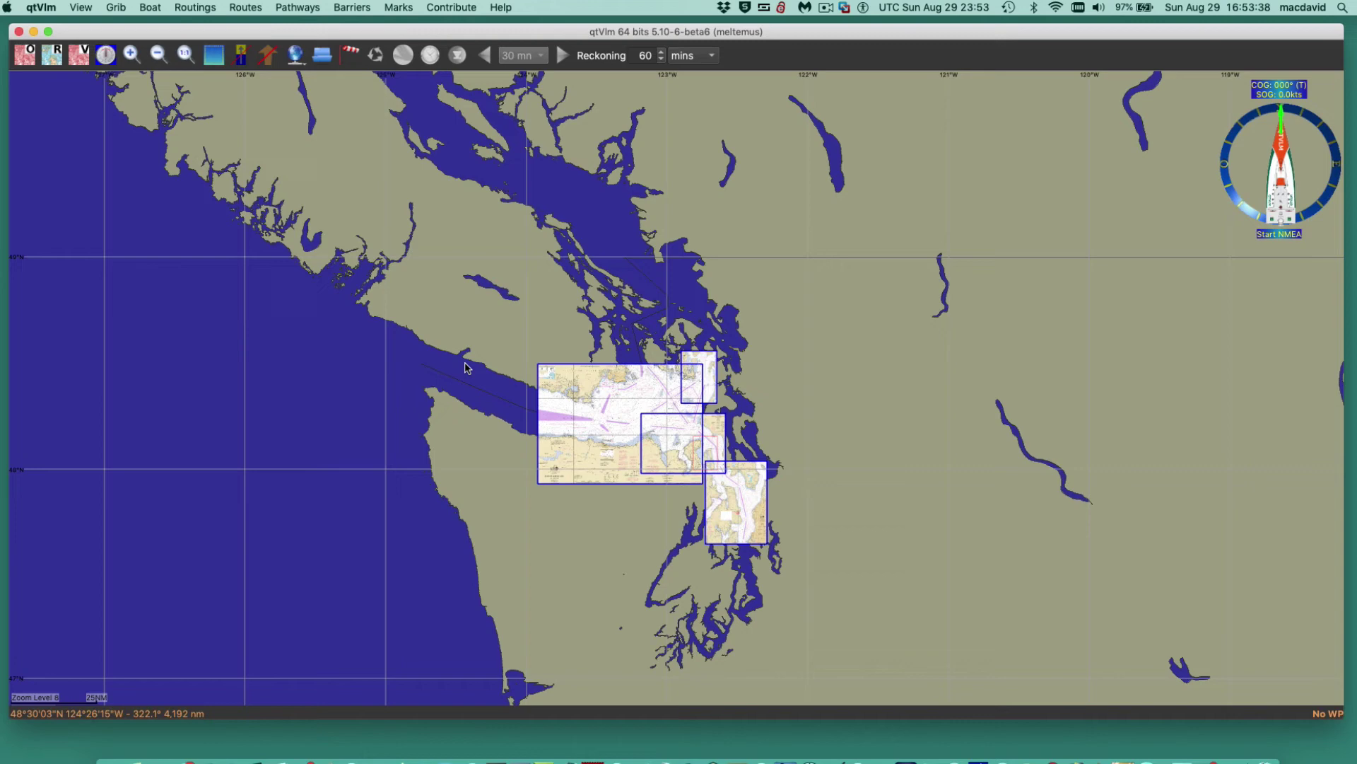
{"action": "left_click_drag", "start_coordinate": [512, 399], "coordinate": [785, 509]}
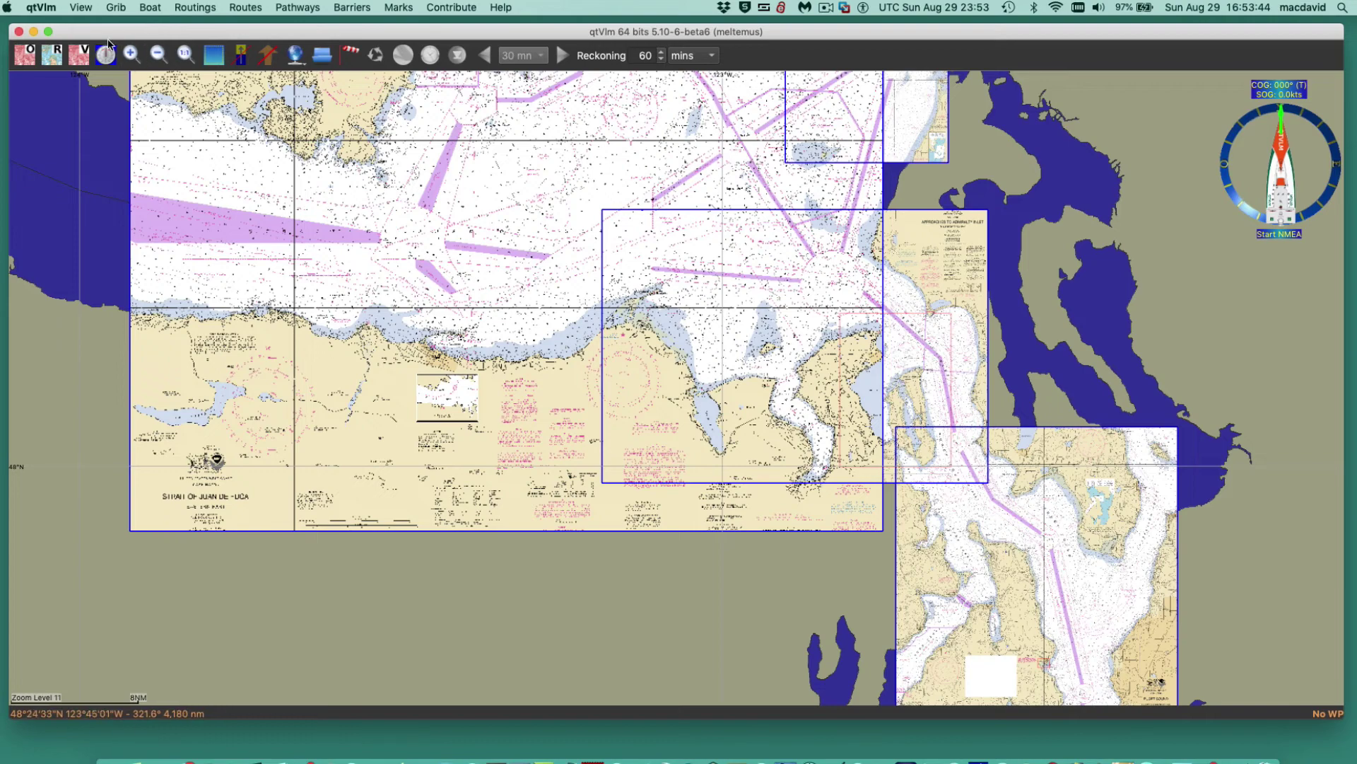
Hide the raster charts, briefly show the vector charts, then hide them again.
{"action": "scroll", "coordinate": [552, 396], "scroll_direction": "up", "scroll_amount": 1}
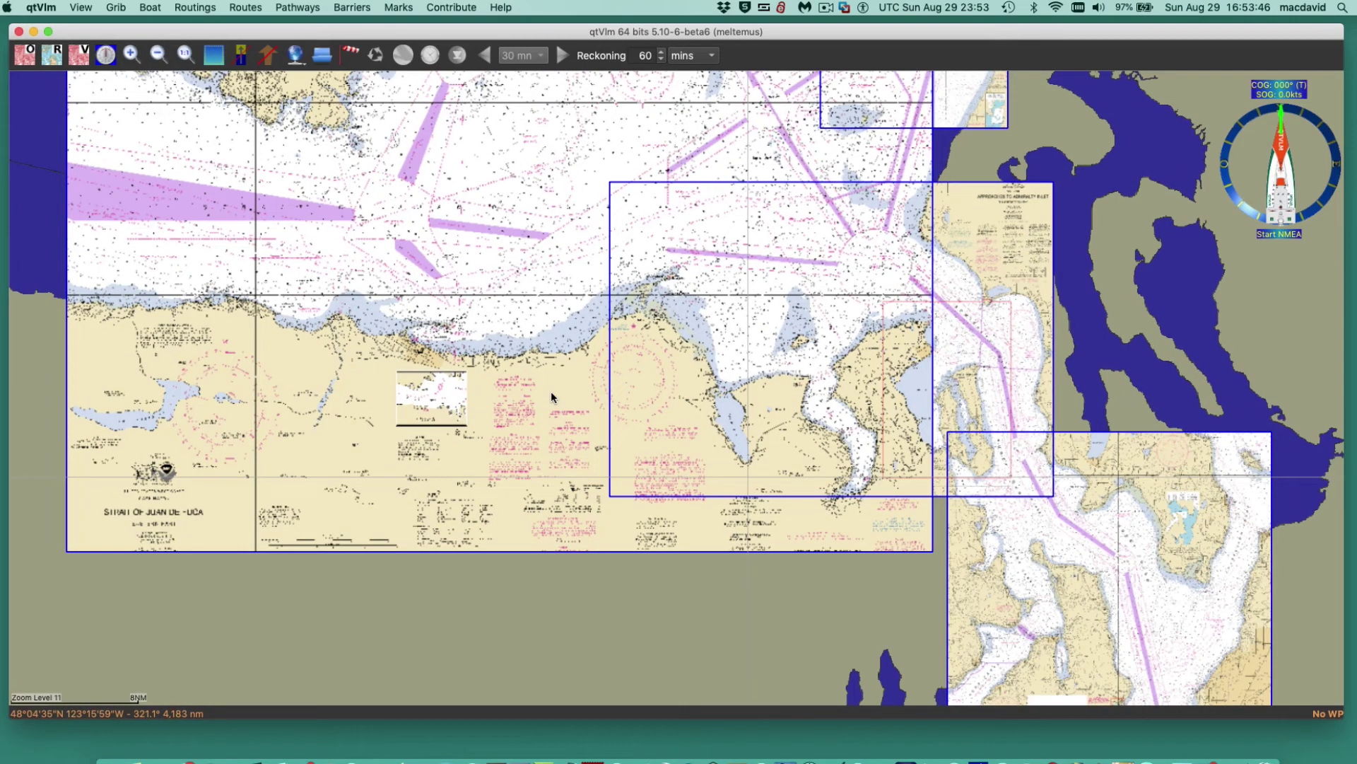
{"action": "scroll", "coordinate": [551, 392], "scroll_direction": "down", "scroll_amount": 1}
{"action": "scroll", "coordinate": [550, 395], "scroll_direction": "up", "scroll_amount": 1}
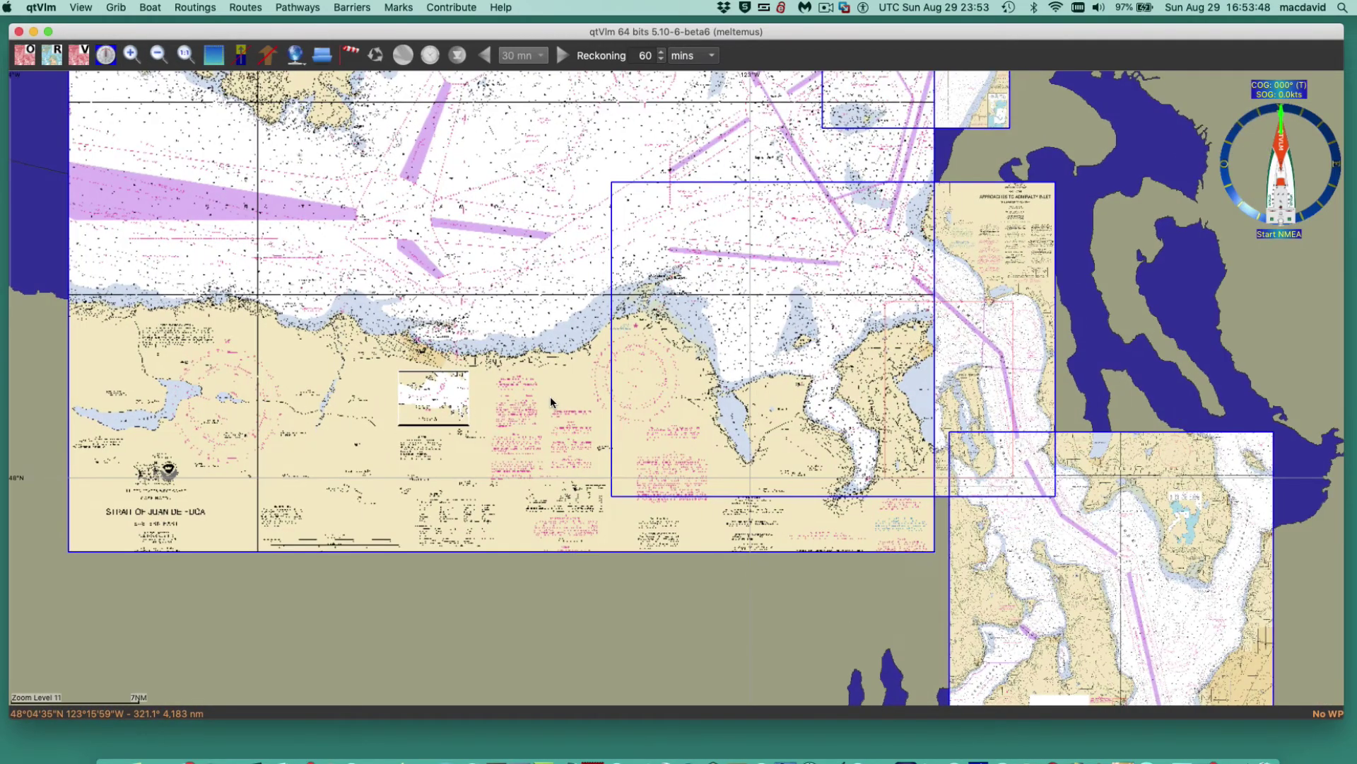
{"action": "scroll", "coordinate": [550, 396], "scroll_direction": "up", "scroll_amount": 1}
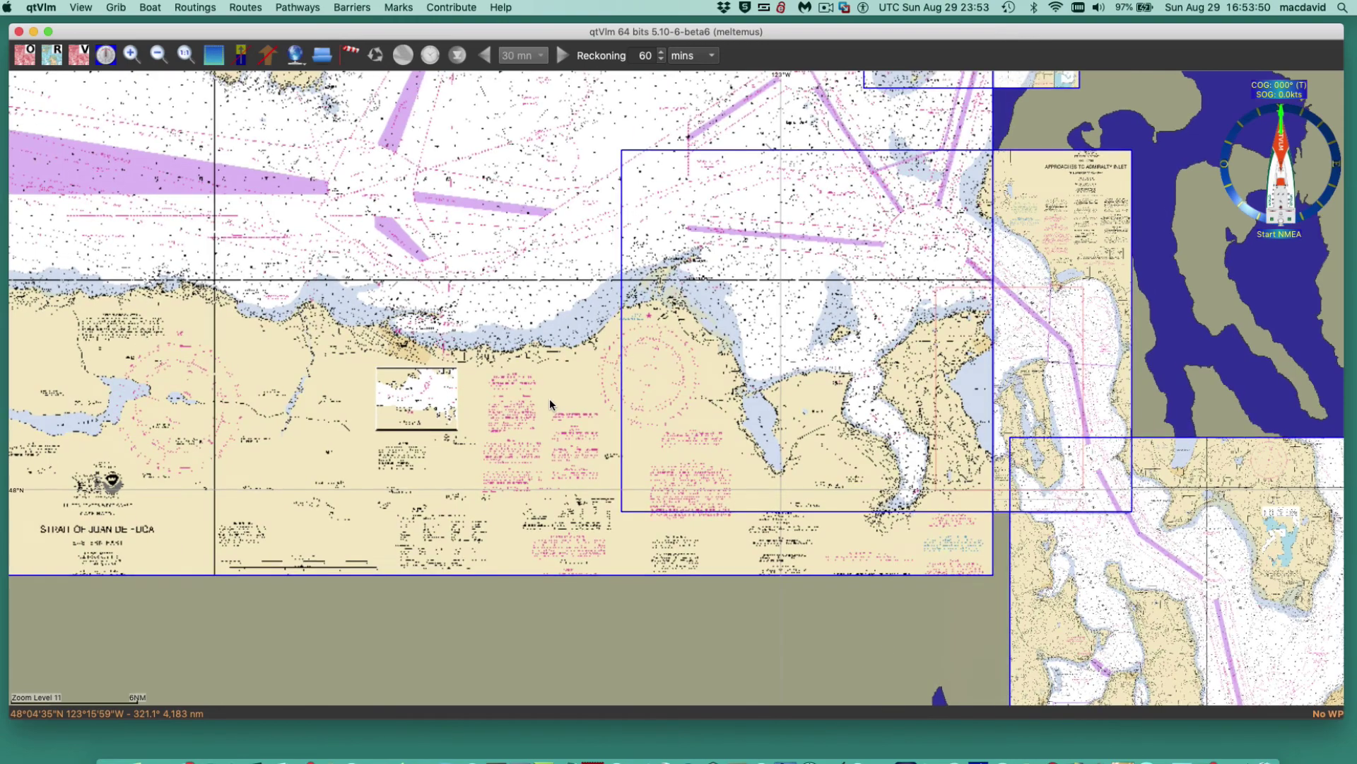
{"action": "left_click", "coordinate": [69, 56]}
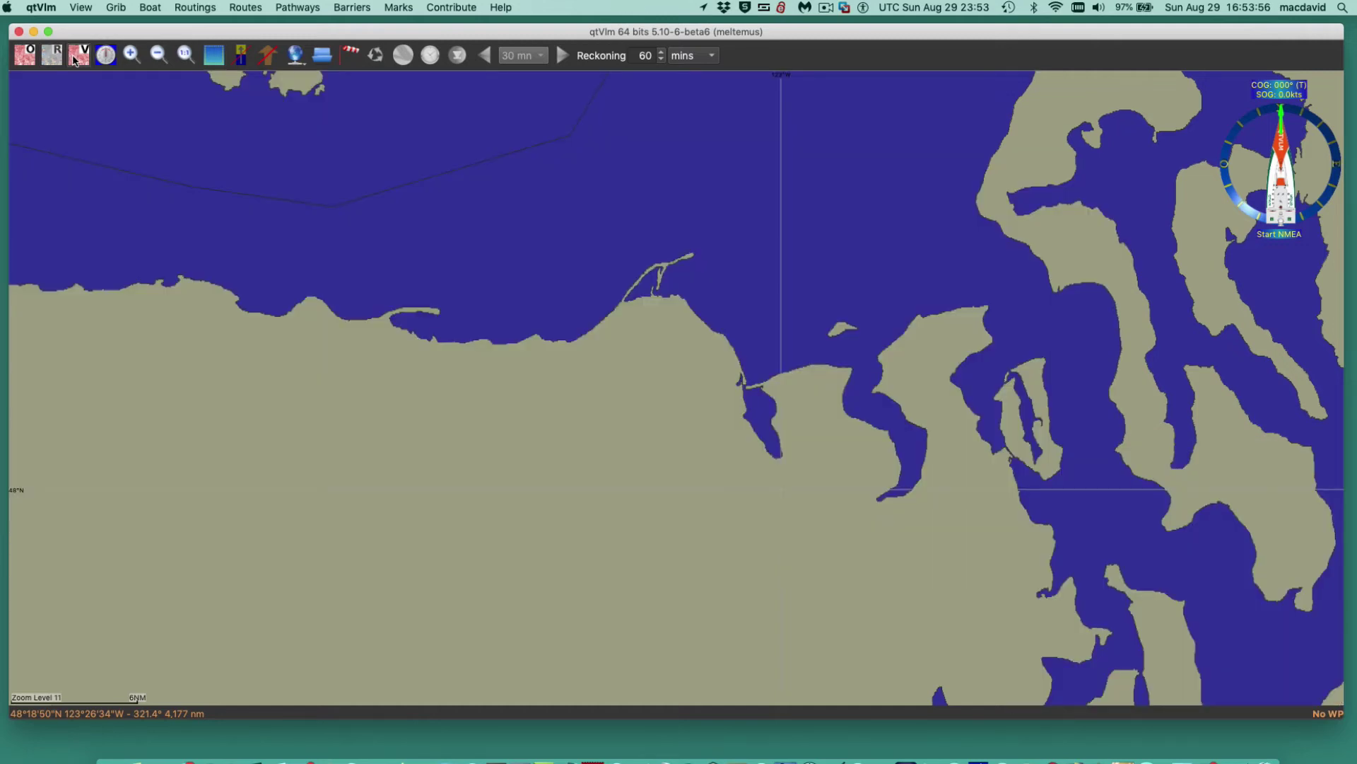
{"action": "left_click", "coordinate": [73, 57]}
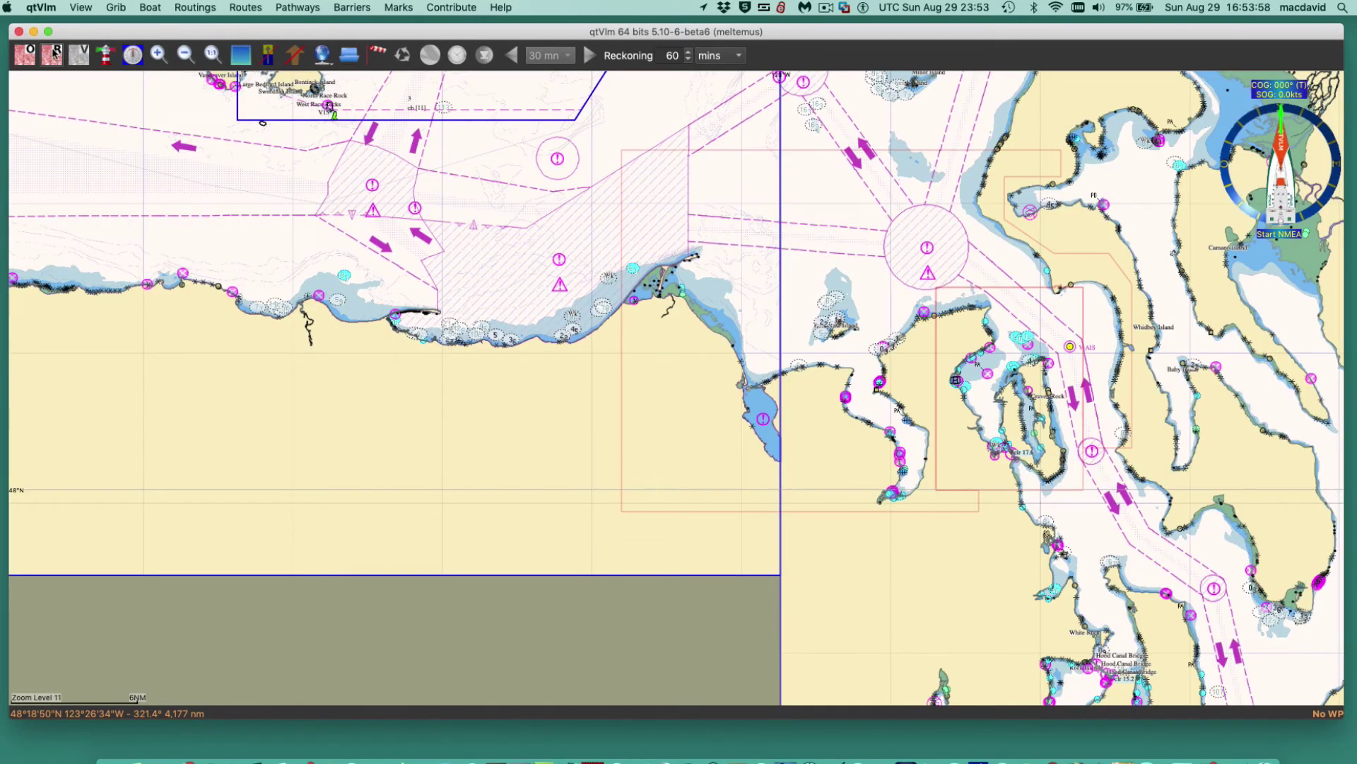
{"action": "left_click", "coordinate": [78, 58]}
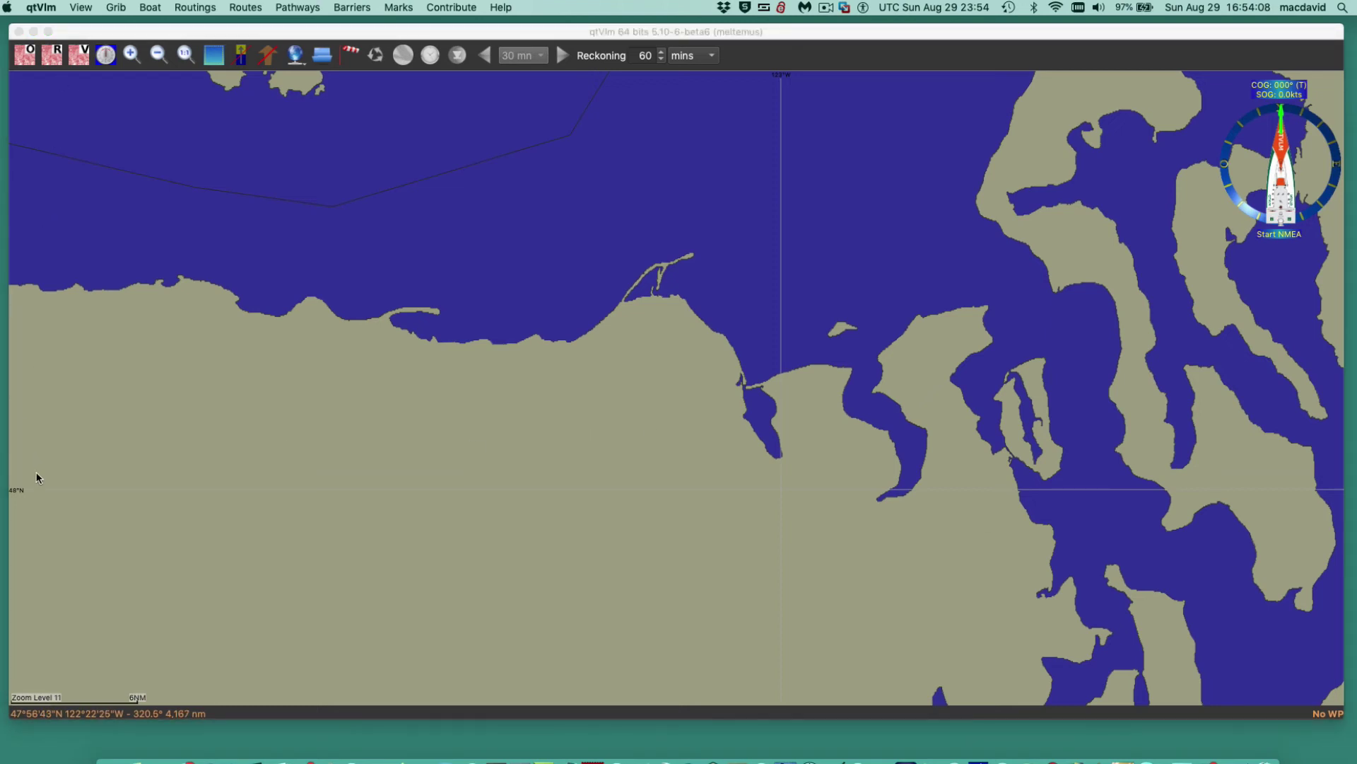
Zoom out the chart and move the boat to mid-strait in the Strait of Juan de Fuca.
{"action": "left_click", "coordinate": [799, 278]}
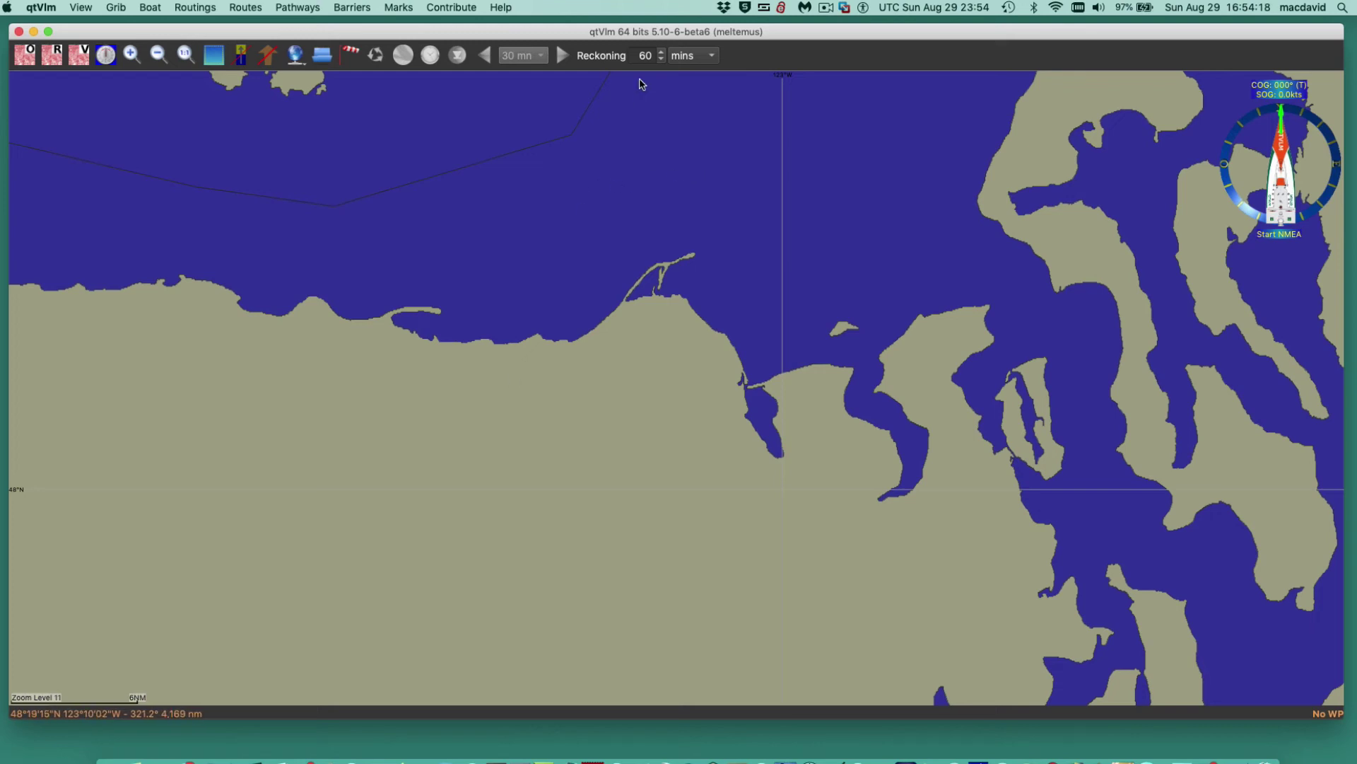
{"action": "scroll", "coordinate": [664, 216], "scroll_direction": "down", "scroll_amount": 5}
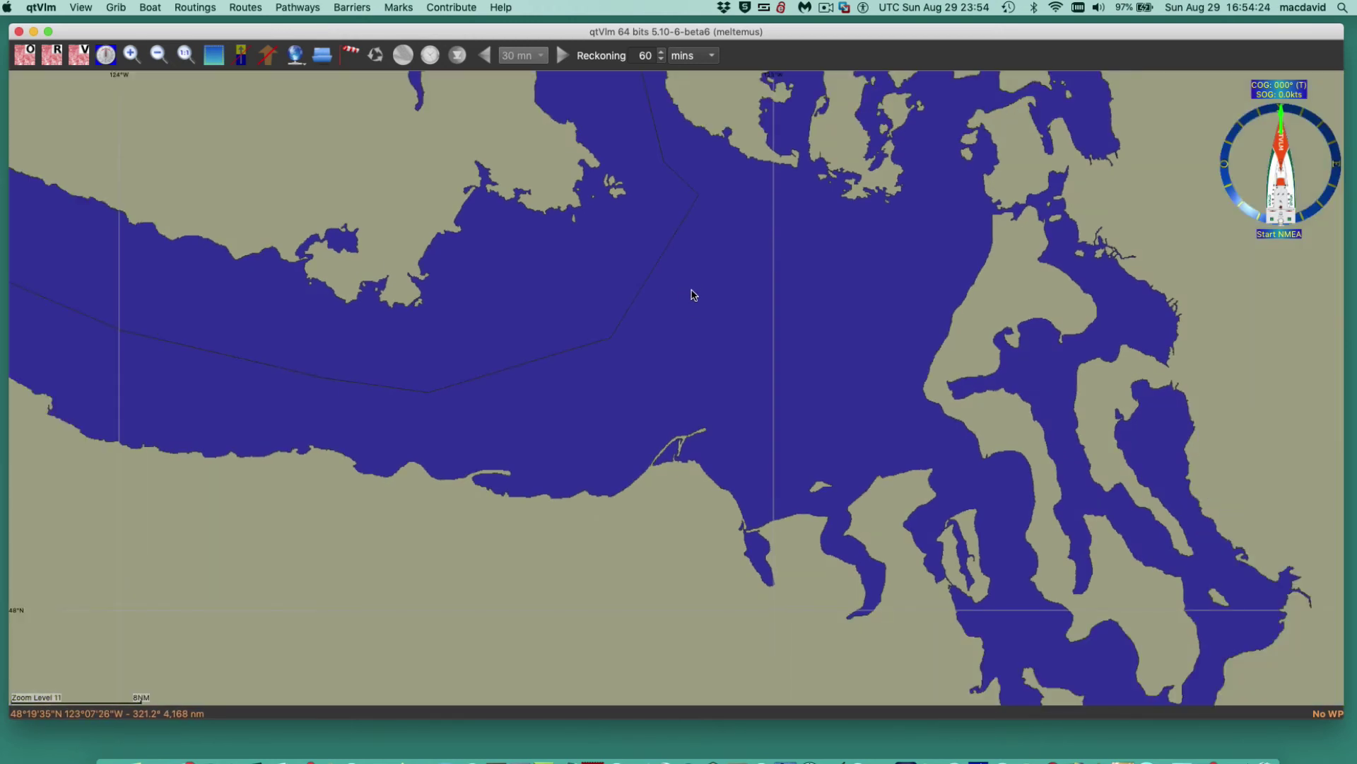
{"action": "right_click", "coordinate": [693, 297]}
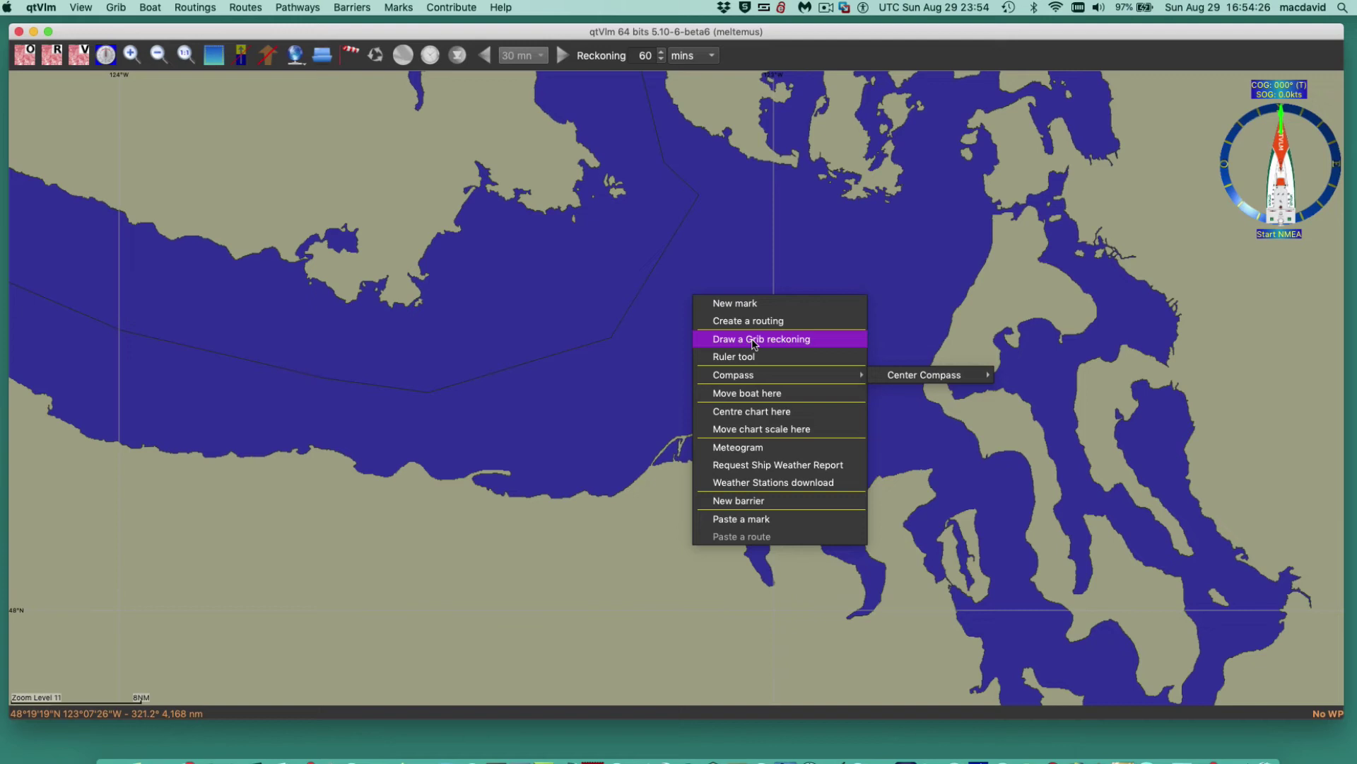
{"action": "left_click", "coordinate": [751, 391]}
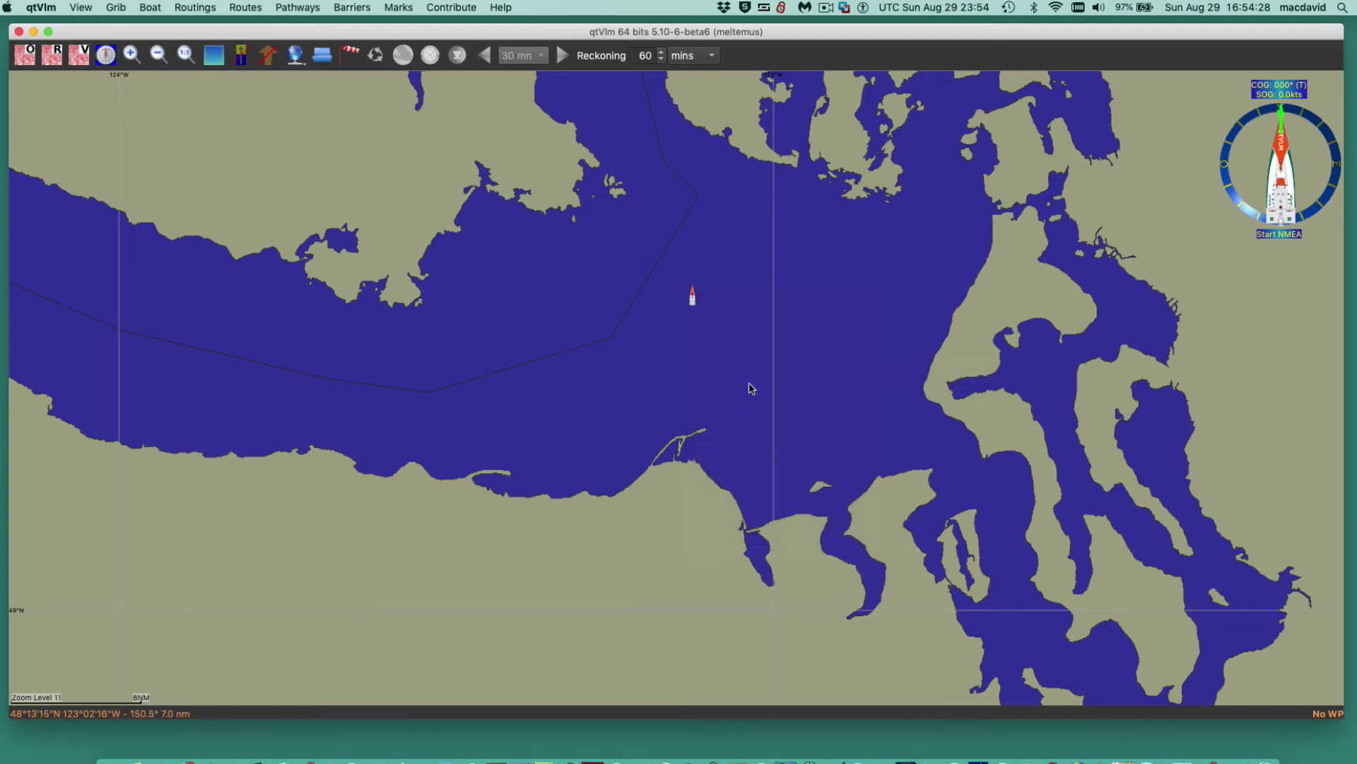
{"action": "mouse_move", "coordinate": [692, 306]}
Create a new POI mark in the strait.
{"action": "right_click", "coordinate": [604, 232]}
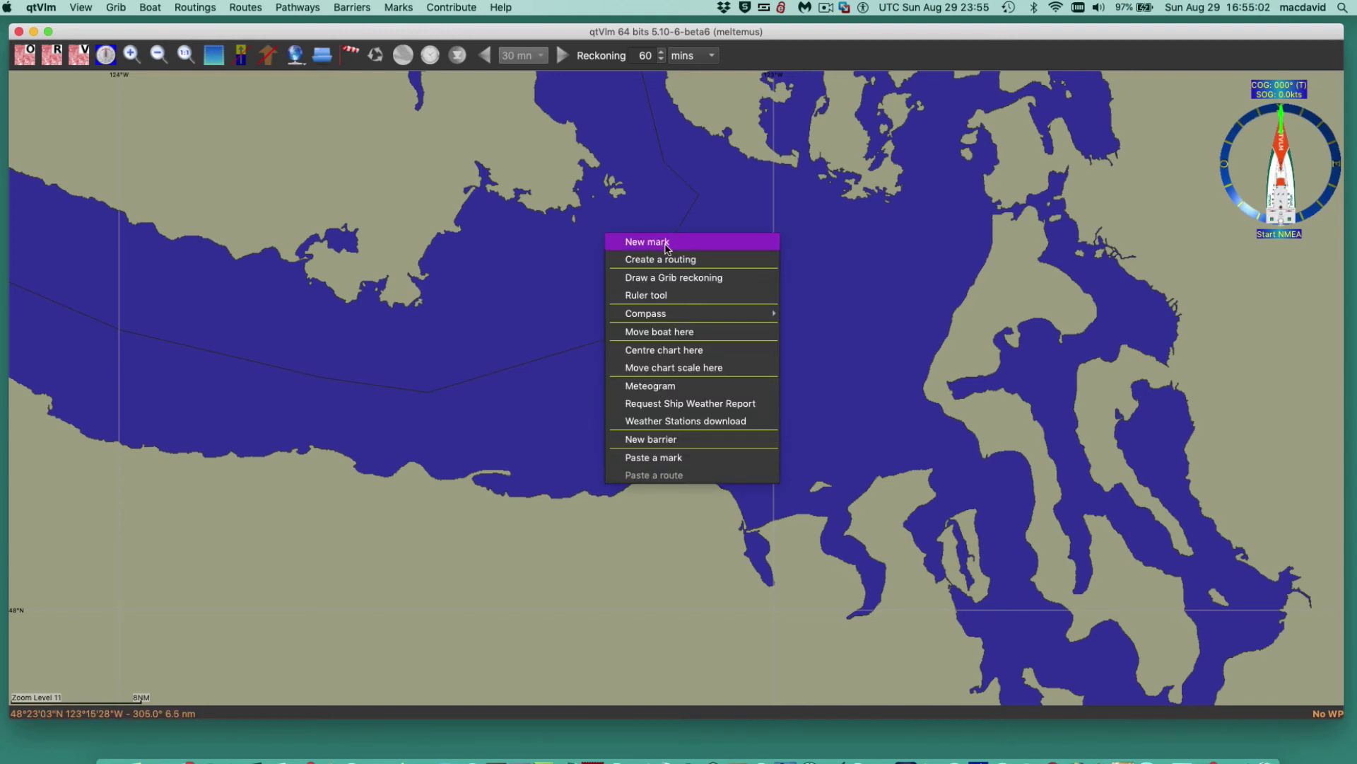
{"action": "left_click", "coordinate": [666, 248]}
{"action": "left_click", "coordinate": [933, 128]}
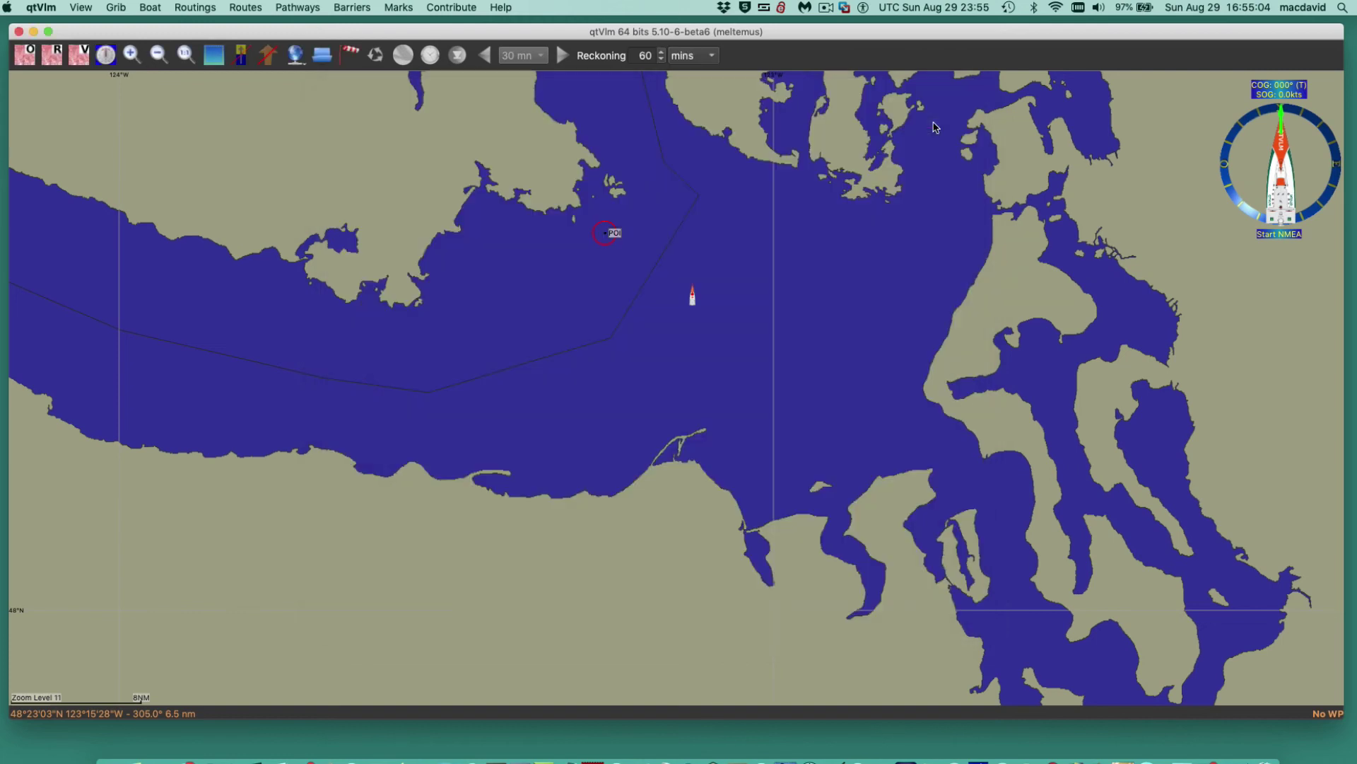
Make the POI the boat's waypoint and drag it north to bearing 341°, 7.1 nm.
{"action": "right_click", "coordinate": [608, 234]}
{"action": "key", "text": "Escape"}
{"action": "right_click", "coordinate": [607, 234]}
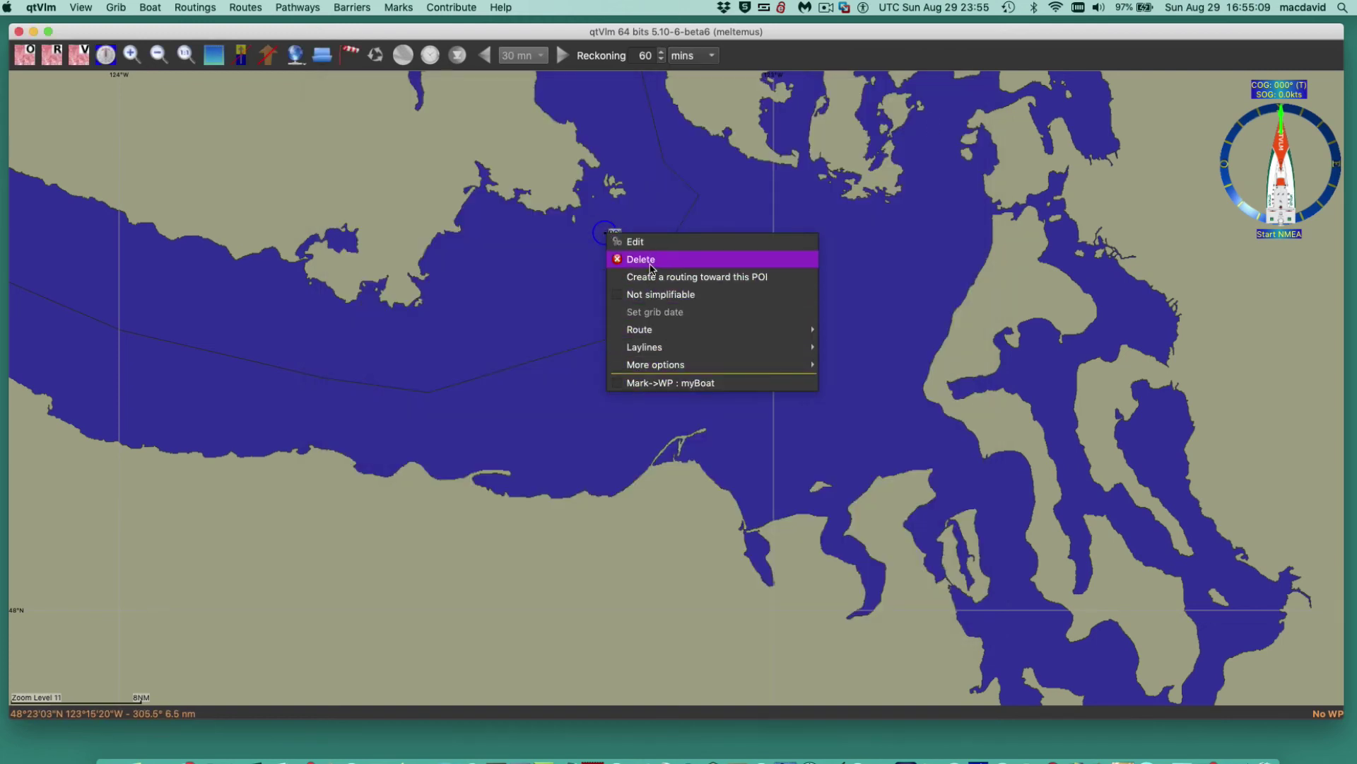
{"action": "left_click", "coordinate": [678, 383]}
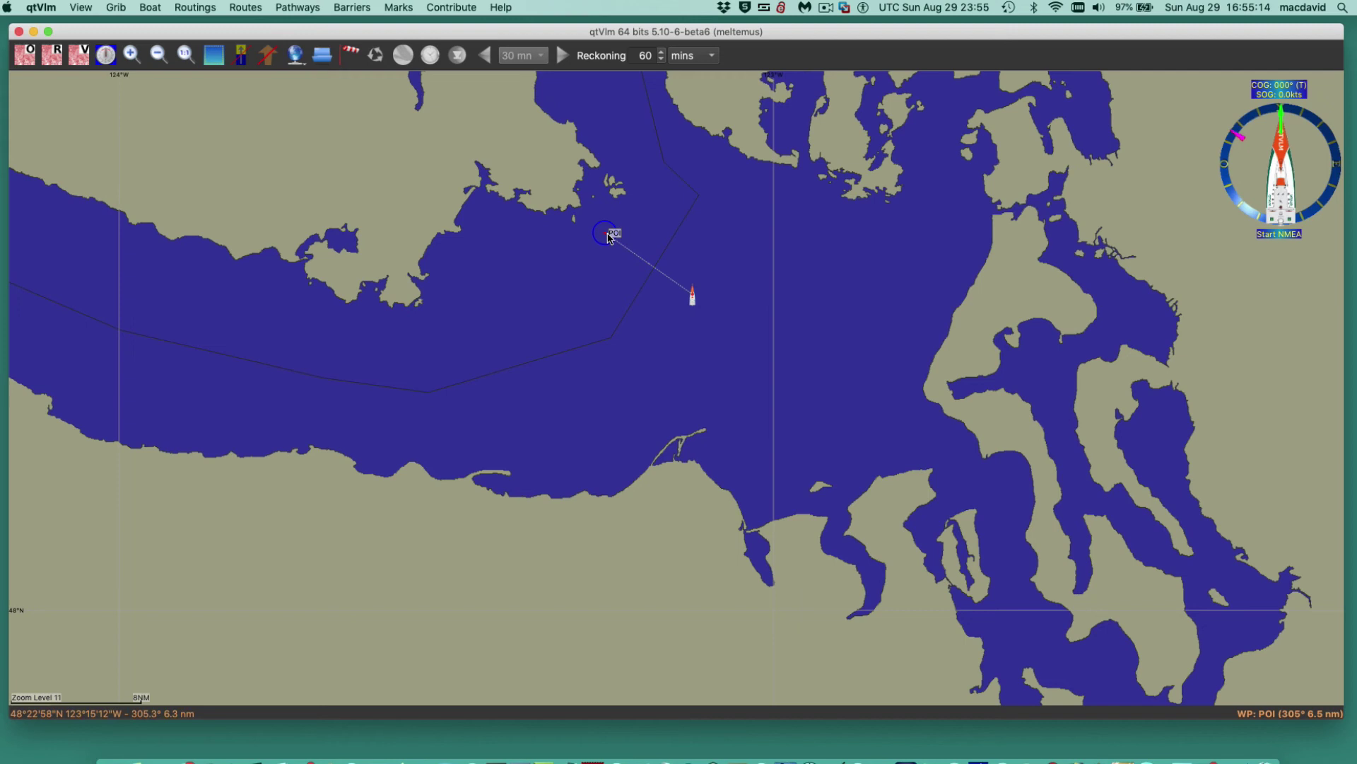
{"action": "left_click_drag", "start_coordinate": [608, 235], "coordinate": [657, 185]}
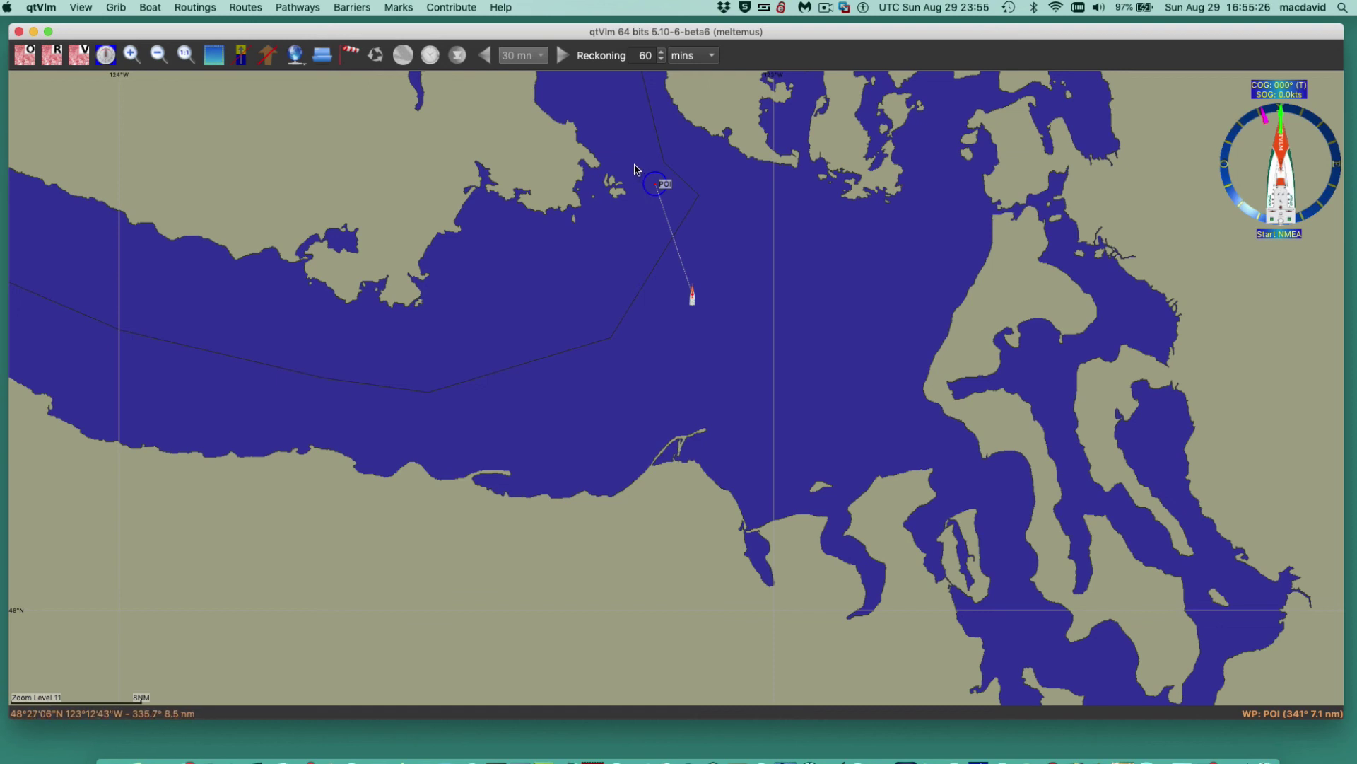
Box-select the area around the POI mark and delete all marks there, confirming Yes.
{"action": "left_click", "coordinate": [213, 55]}
{"action": "left_click_drag", "start_coordinate": [616, 142], "coordinate": [750, 242]}
{"action": "right_click", "coordinate": [706, 215]}
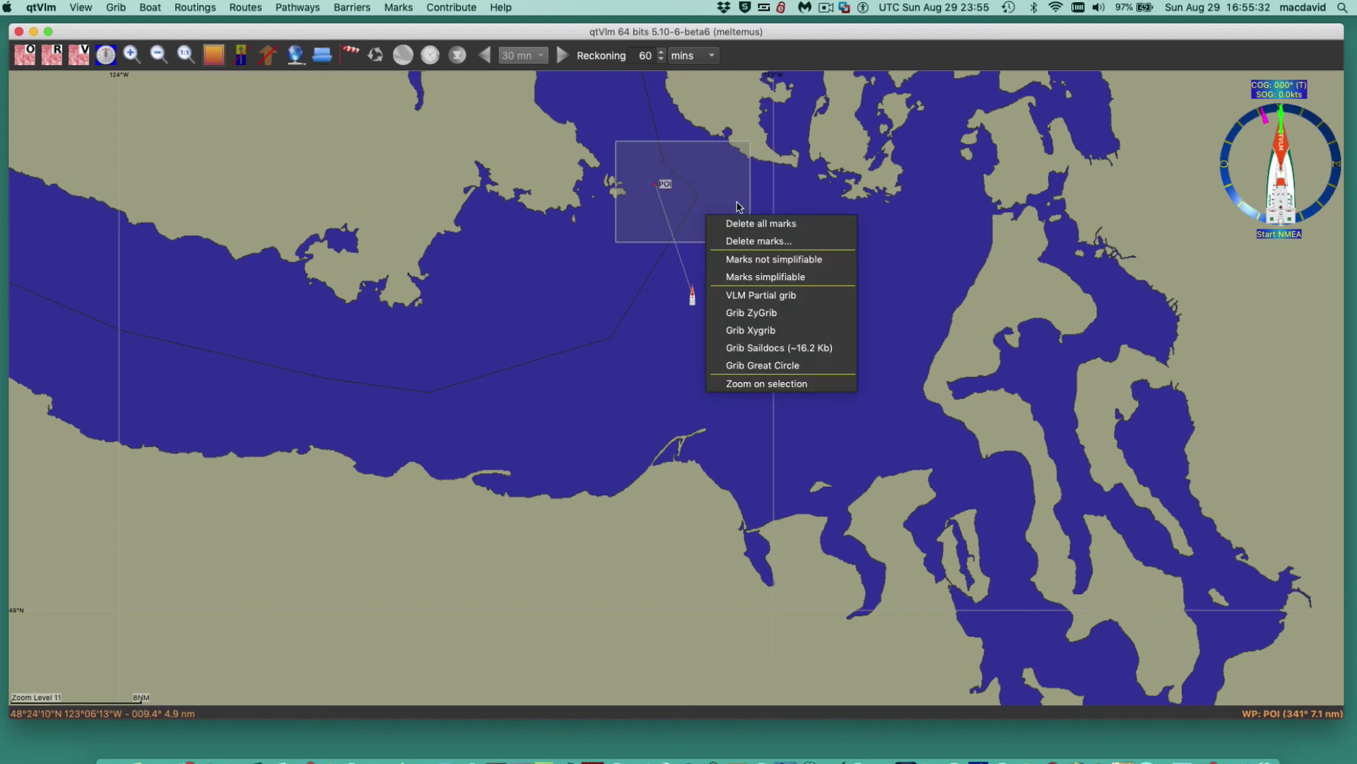
{"action": "left_click", "coordinate": [838, 223]}
{"action": "left_click", "coordinate": [775, 389]}
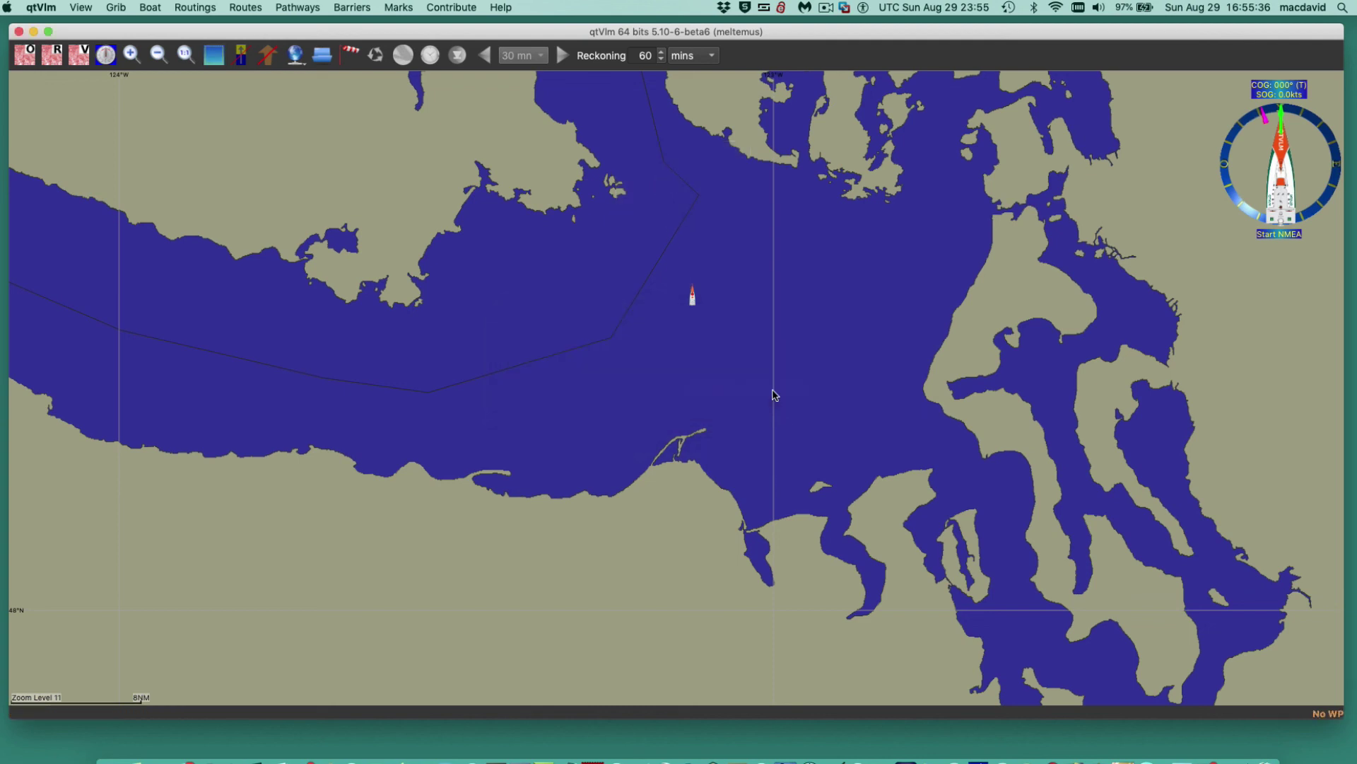